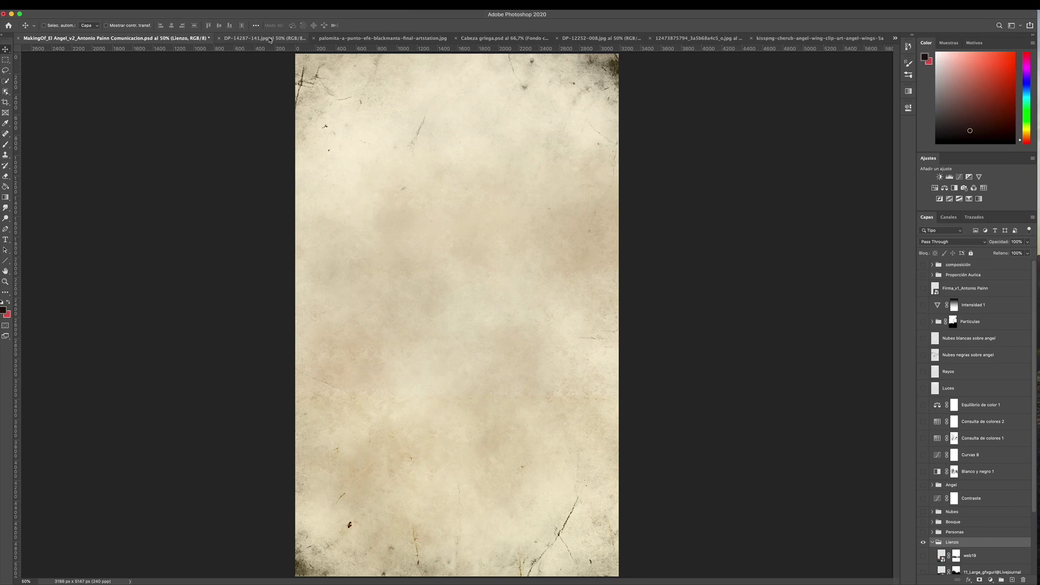
- Refine the torso selection without the right support pole and copy it to a new layer
click(339, 25)
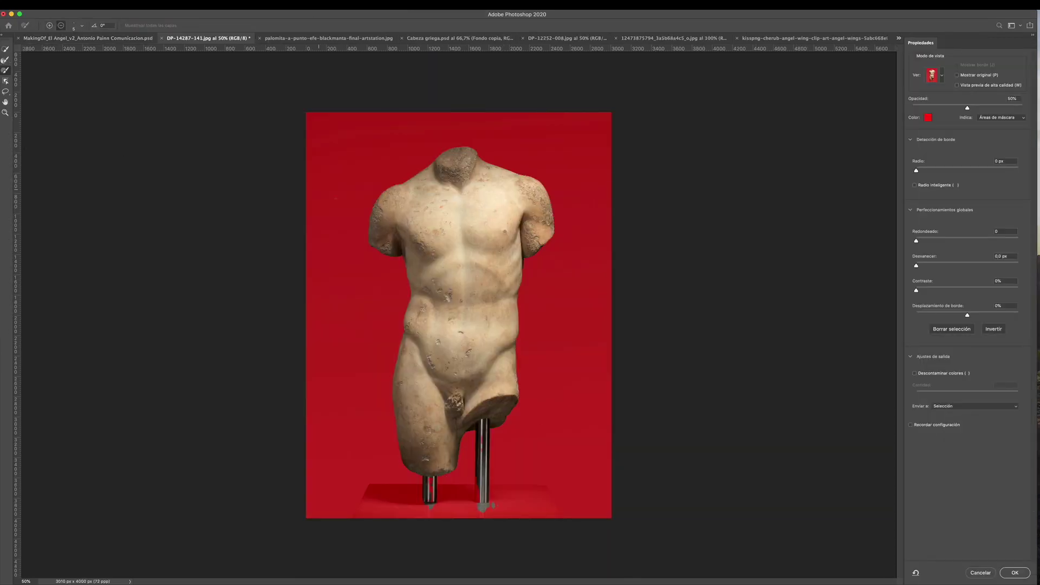
drag(484, 498, 484, 441)
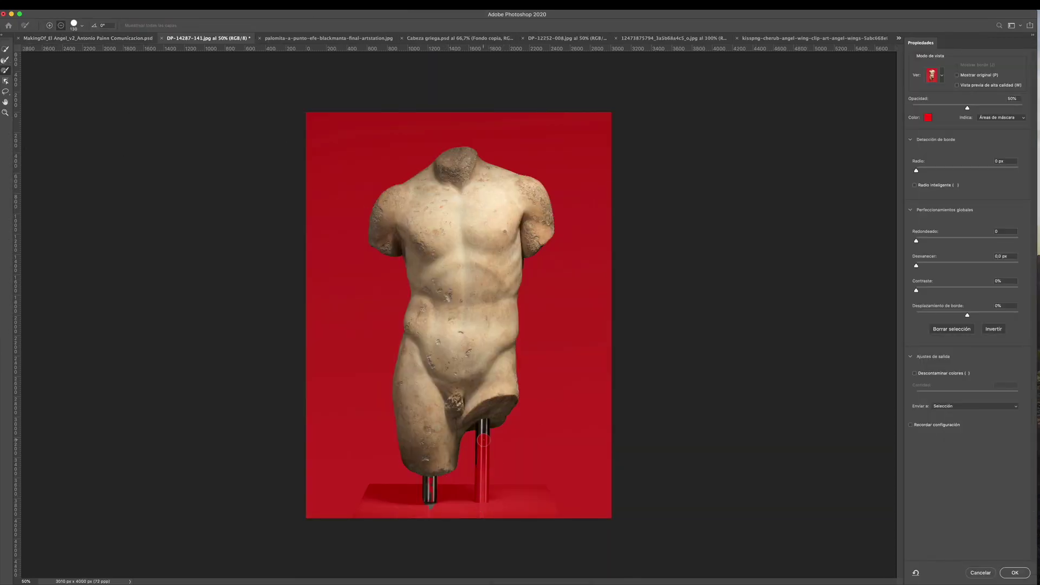
click(1015, 573)
right_click(463, 233)
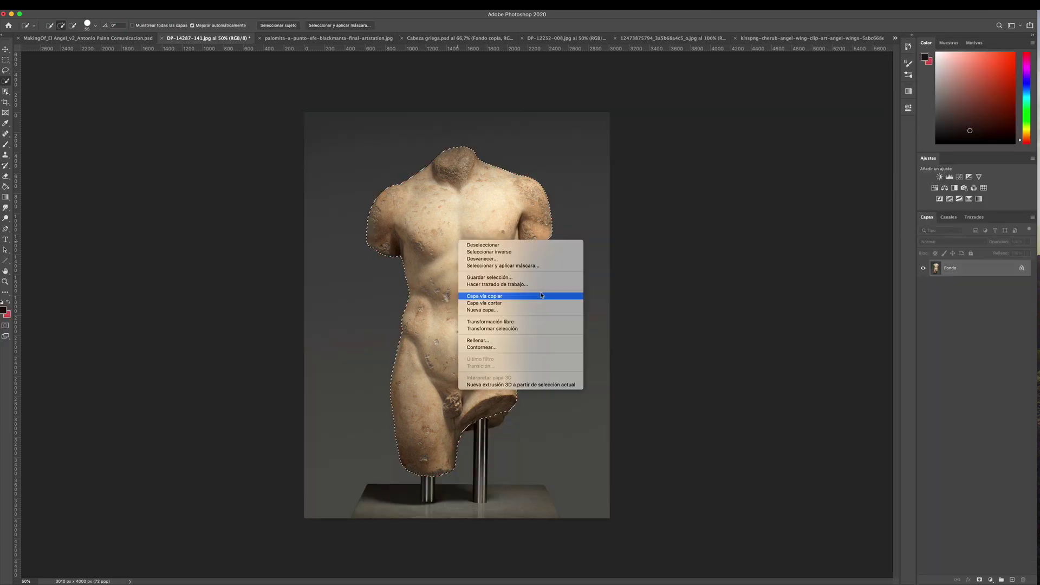
click(522, 295)
- Place the torso in the MakingOf composition, rotated to lean diagonally
drag(951, 267, 512, 315)
key(ctrl+t)
mouse_move(631, 145)
mouse_down()
mouse_move(564, 271)
mouse_move(528, 262)
mouse_up()
key(Return)
- Show the golden-ratio guide groups, shrink the torso, and bring up the grey figure image
click(923, 275)
key(w)
click(932, 275)
click(939, 295)
key(ctrl+t)
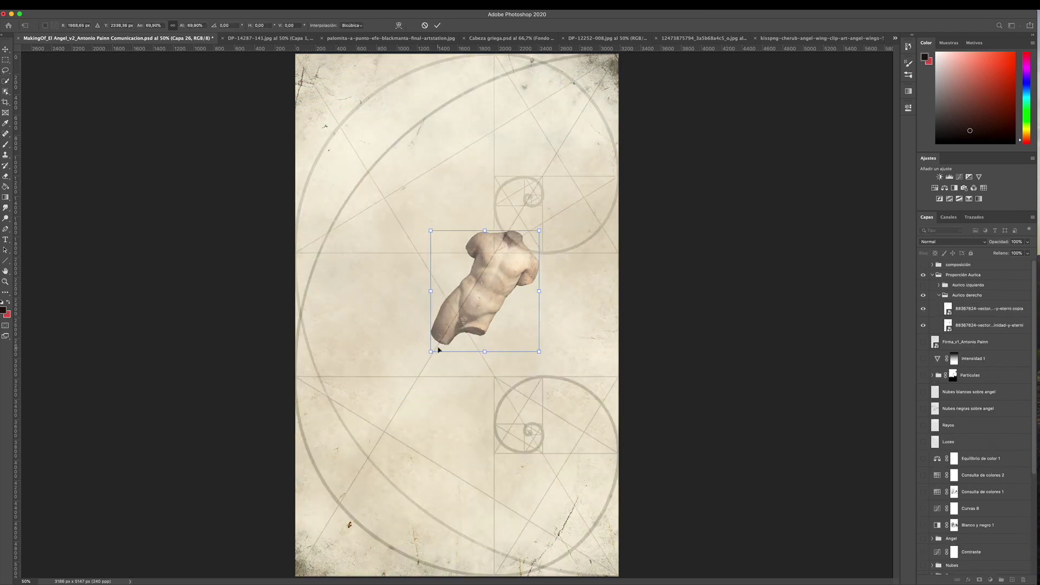
key(ctrl+1)
key(Return)
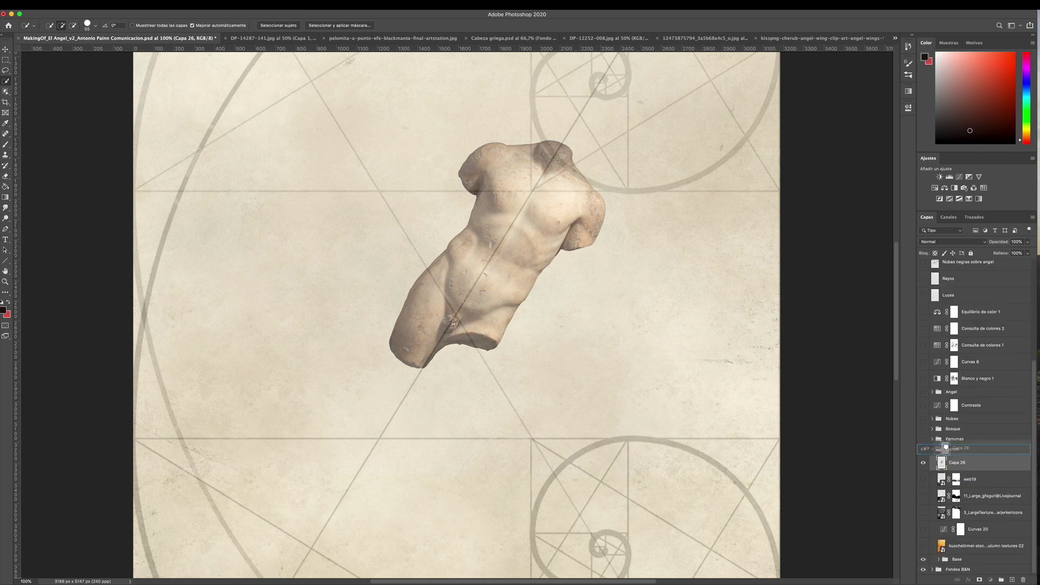
key(ctrl+Tab)
key(ctrl+Tab)
- Refine the grey figure's cut-out and paste it into the composition
scroll(487, 271, up, 5)
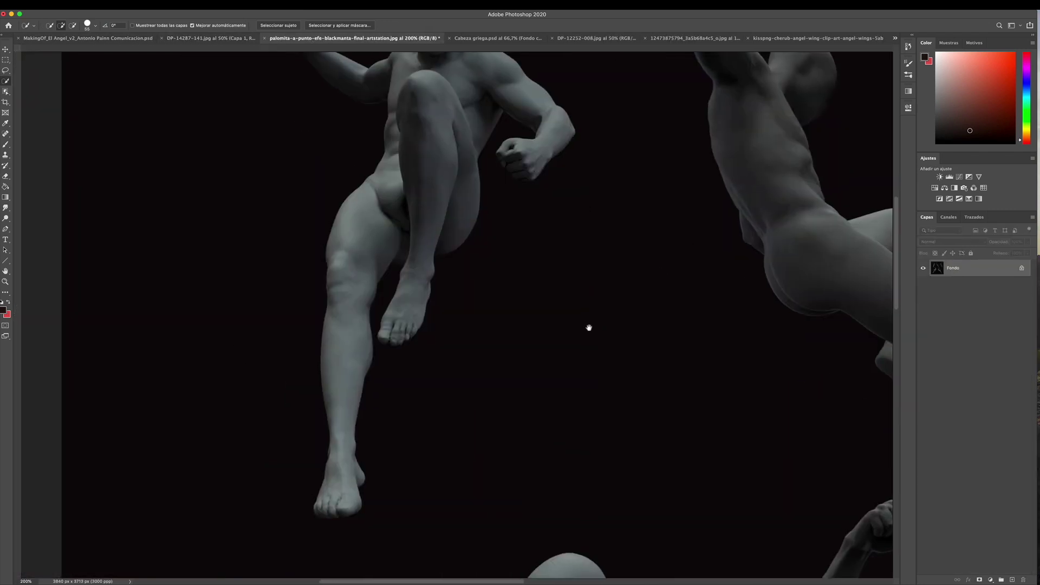
key(ctrl+alt+r)
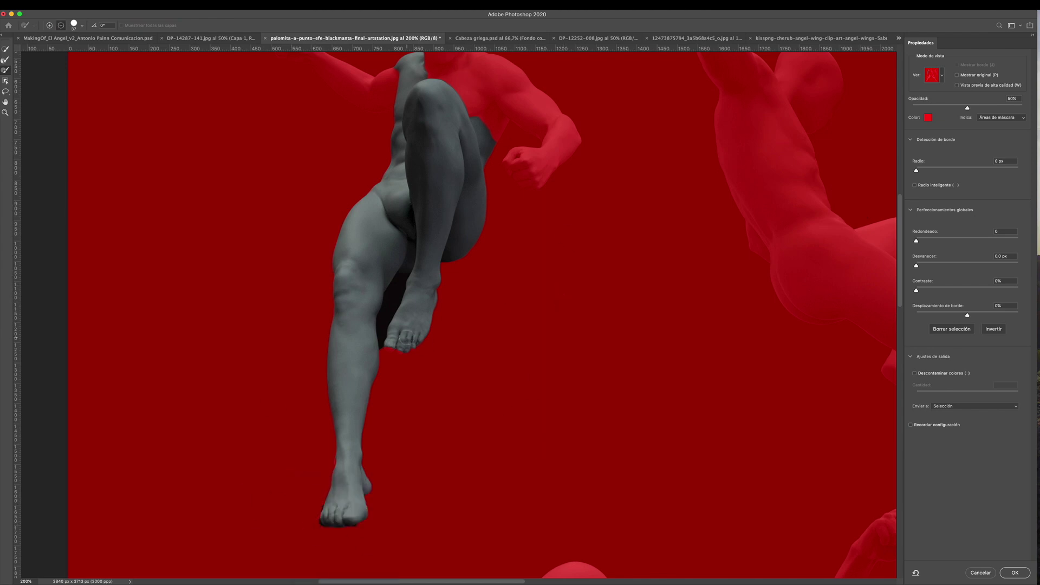
click(975, 406)
click(954, 428)
key(Return)
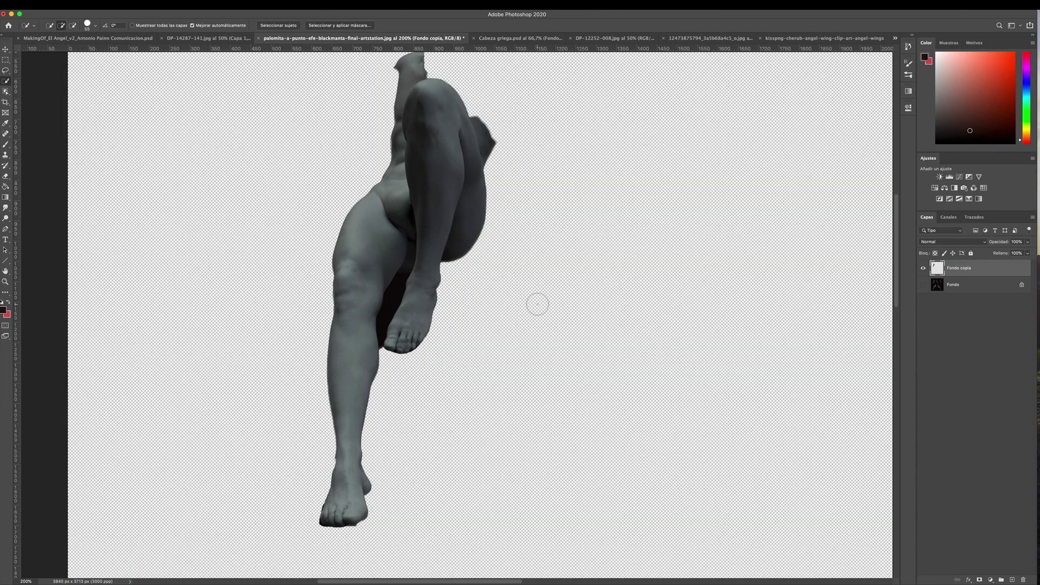
key(ctrl+0)
key(ctrl+shift+Tab)
key(ctrl+shift+Tab)
- Enlarge the grey figure to about 178% and tilt it over the torso
key(ctrl+t)
mouse_move(674, 214)
mouse_down()
mouse_move(446, 305)
mouse_move(508, 273)
mouse_up()
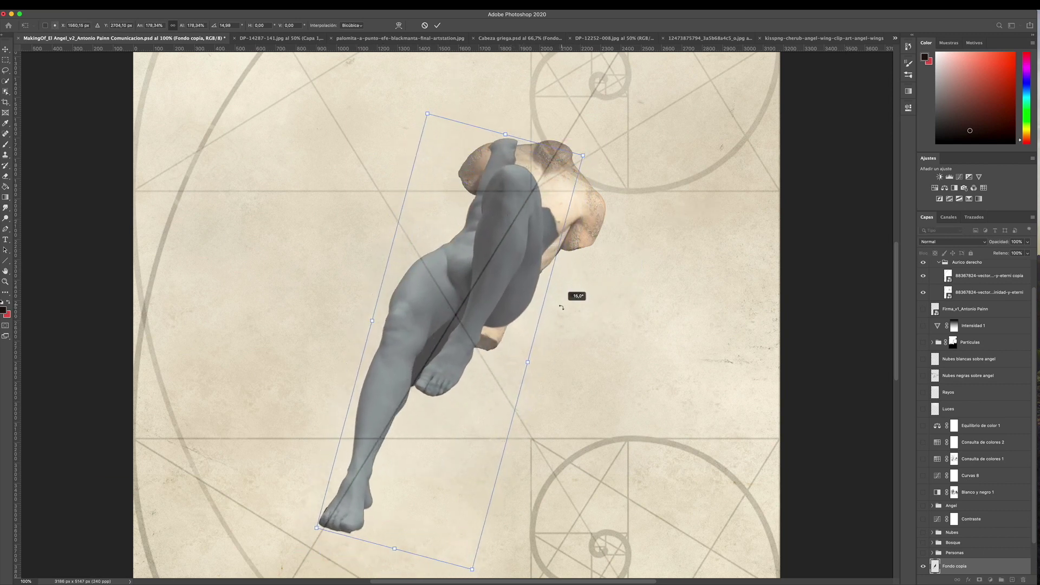
mouse_move(508, 274)
mouse_down()
mouse_move(497, 298)
mouse_move(517, 347)
mouse_up()
key(Return)
click(981, 581)
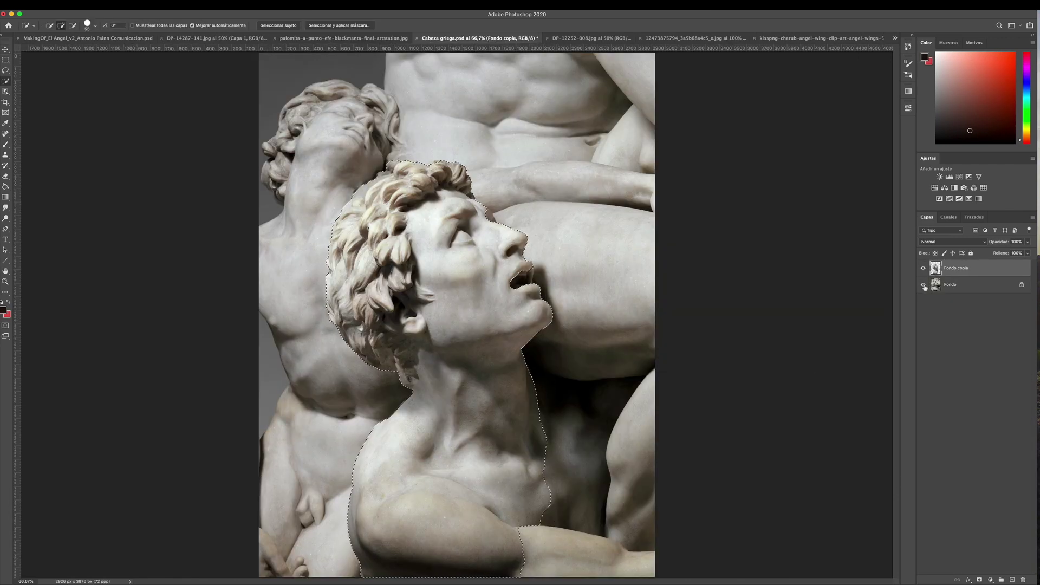
- Free Transform the Greek head onto the figure's shoulders, then shift figure and head up-right
click(924, 284)
click(125, 37)
click(95, 5)
click(108, 185)
drag(417, 352, 510, 228)
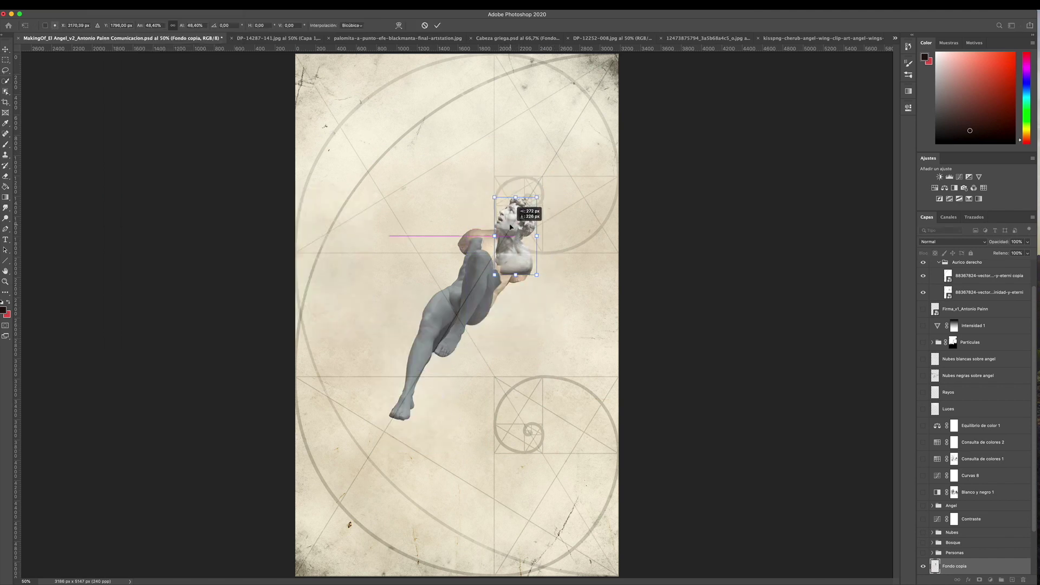
key(Return)
key(super+1)
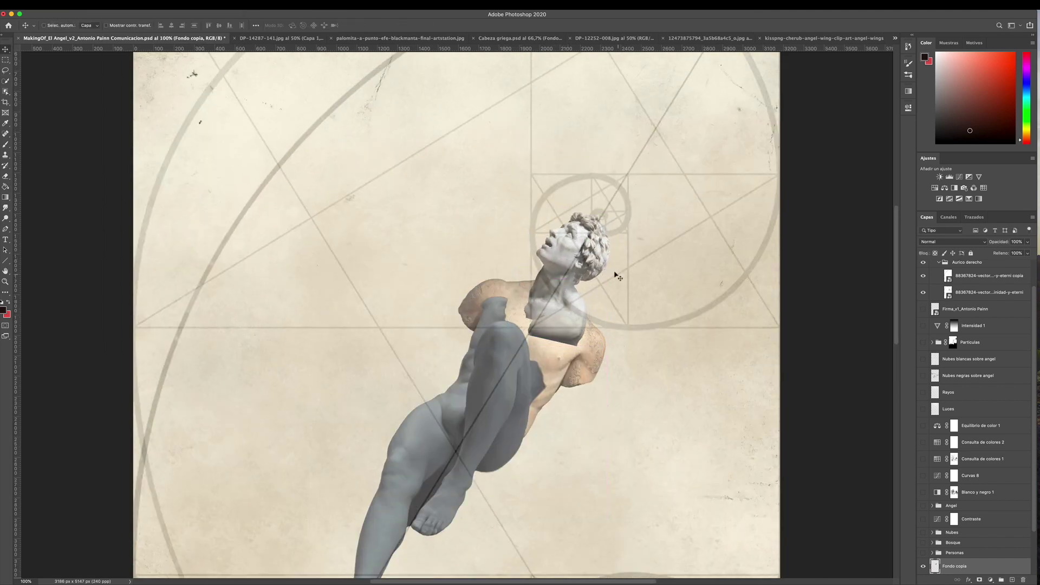
mouse_move(545, 352)
mouse_down()
mouse_move(575, 321)
mouse_move(576, 332)
mouse_up()
- Copy the terracotta statue's hand to a new layer and paste it into the composition
click(596, 38)
key(super+plus)
key(super+plus)
key(super+plus)
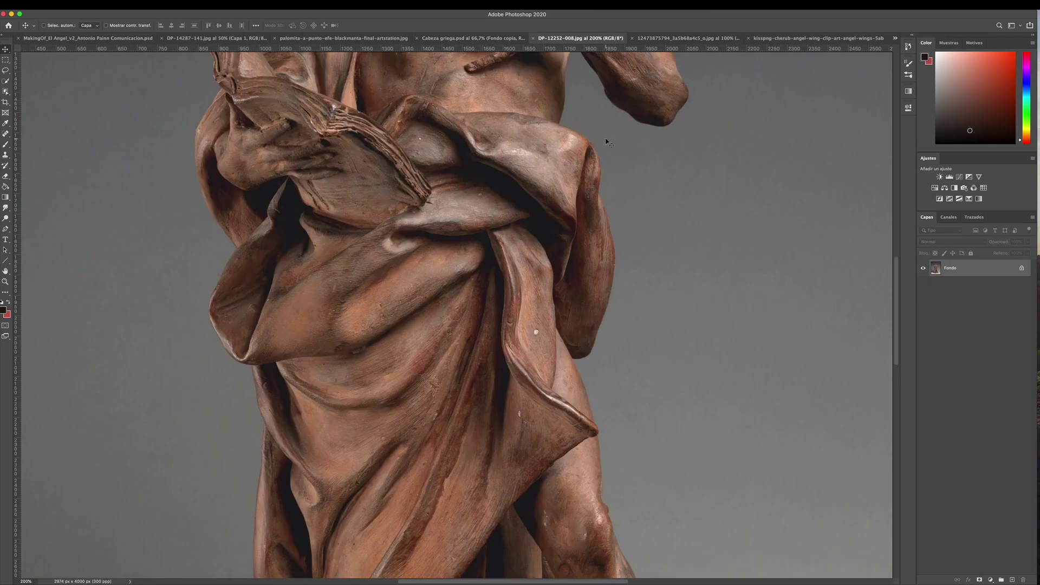
scroll(30, 86, up, 5)
right_click(531, 206)
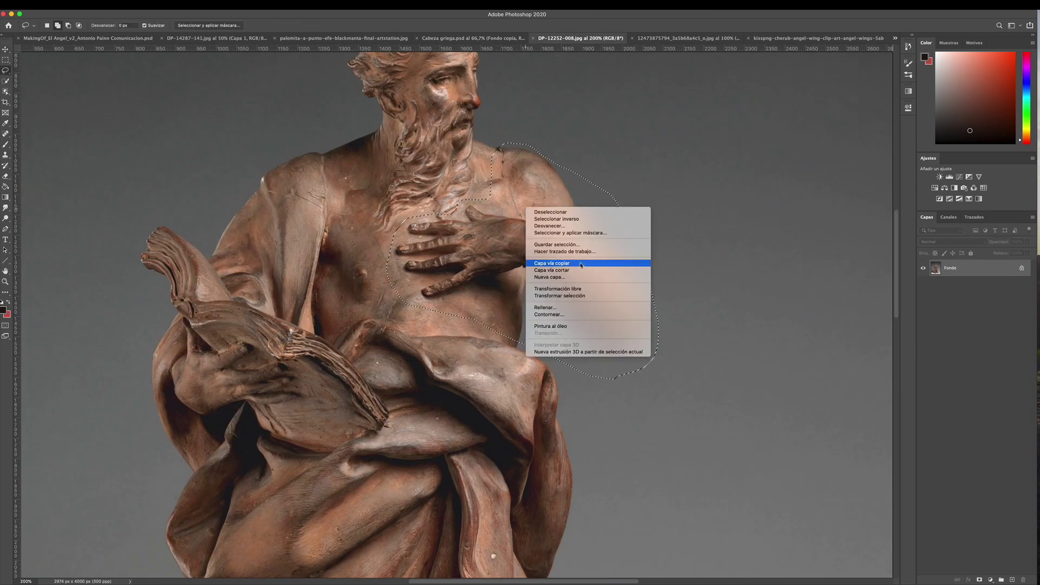
click(569, 263)
click(86, 38)
key(super+v)
- Scale and rotate the hand across the chest, then bring up the winged relief photo
key(super+t)
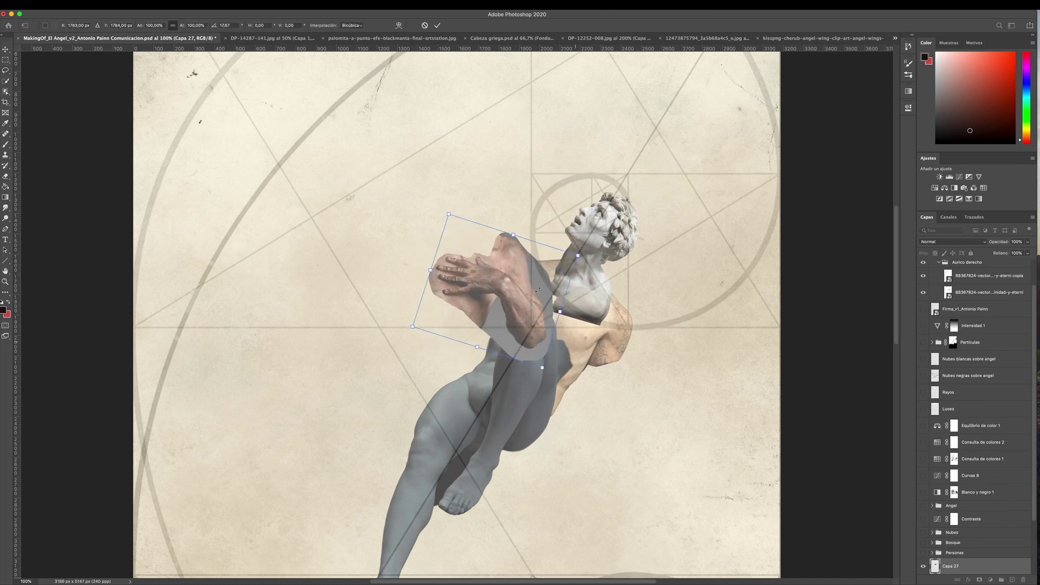
drag(488, 282, 579, 303)
drag(605, 359, 653, 405)
key(Return)
key(l)
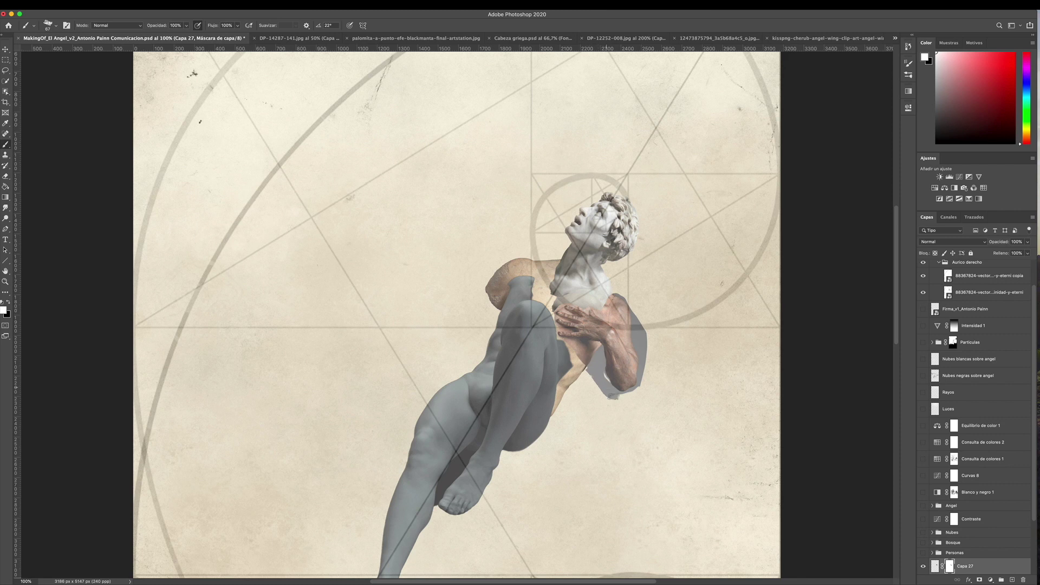
key(ctrl+Tab)
key(ctrl+Tab)
key(ctrl+Tab)
key(ctrl+Tab)
key(ctrl+Tab)
- Copy the relief's sword arm to a new layer and place it on the figure's shoulder
scroll(297, 252, up, 5)
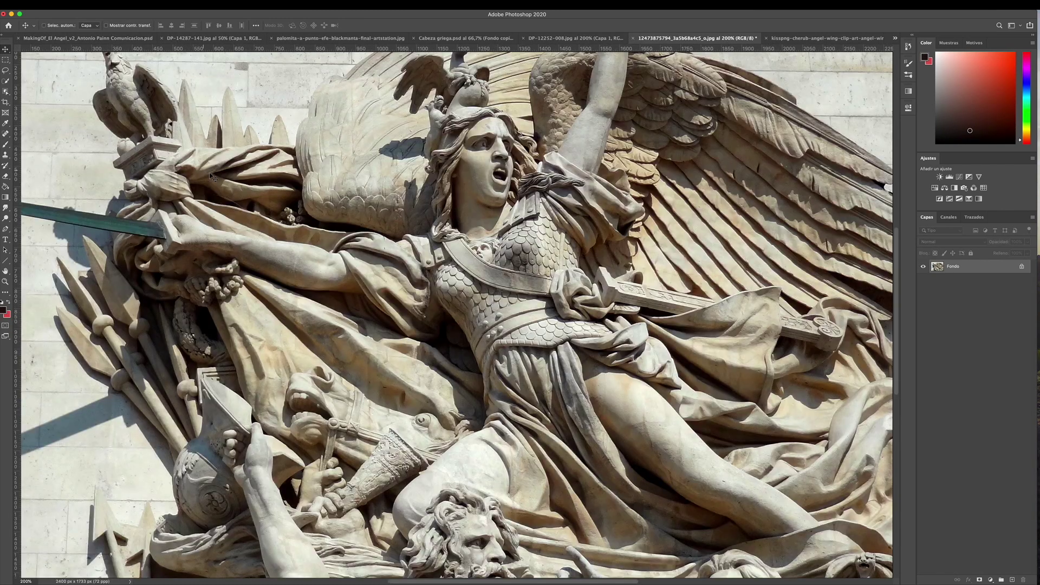
right_click(586, 345)
click(601, 378)
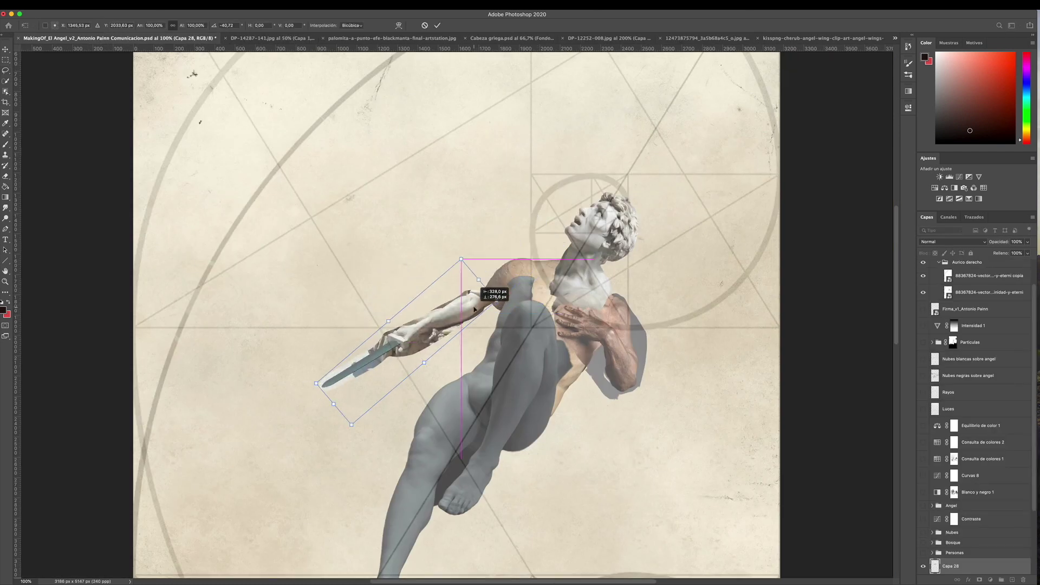
drag(475, 309, 508, 338)
key(Return)
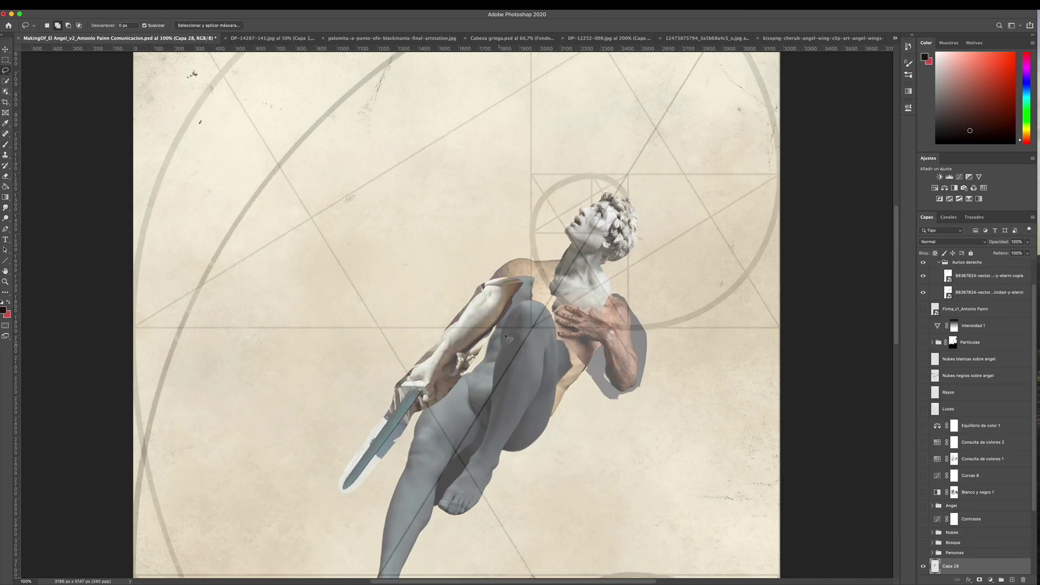
- Bring in the angel wing from the kisspng image, scaled and rotated beside the head
click(823, 38)
drag(941, 267, 445, 282)
key(ctrl+t)
drag(490, 219, 658, 291)
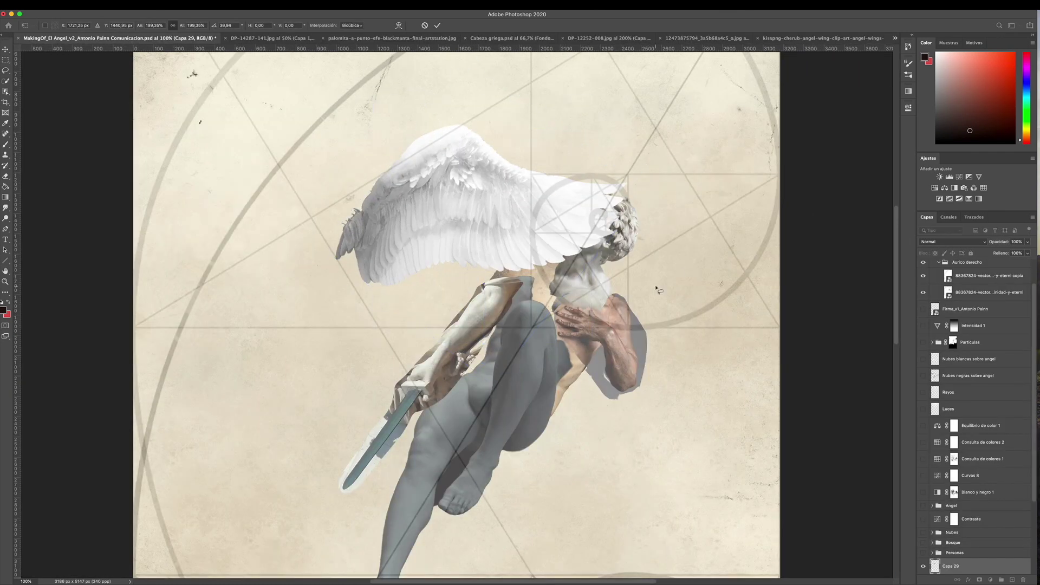
drag(309, 323, 593, 339)
drag(428, 153, 477, 203)
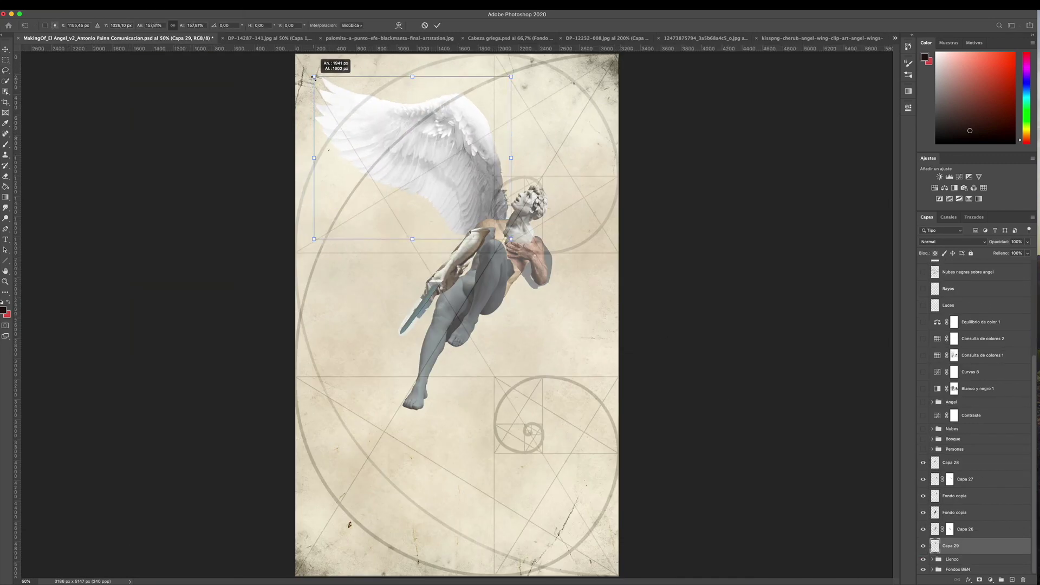
drag(471, 152, 483, 172)
key(Return)
- Duplicate the wing and mirror the copy to the torso's right side
key(l)
key(ctrl+j)
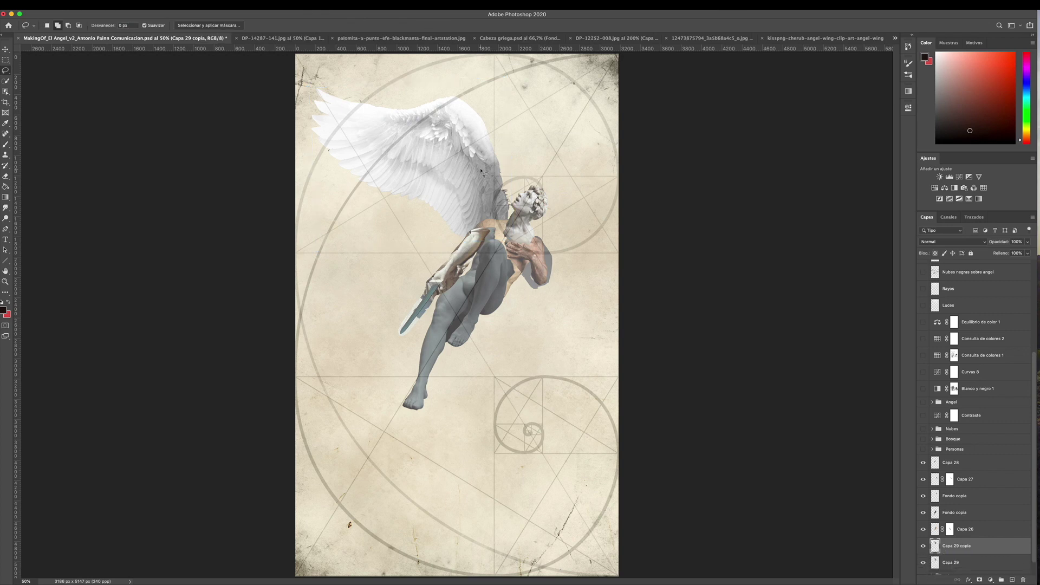
key(ctrl+t)
drag(488, 243, 604, 269)
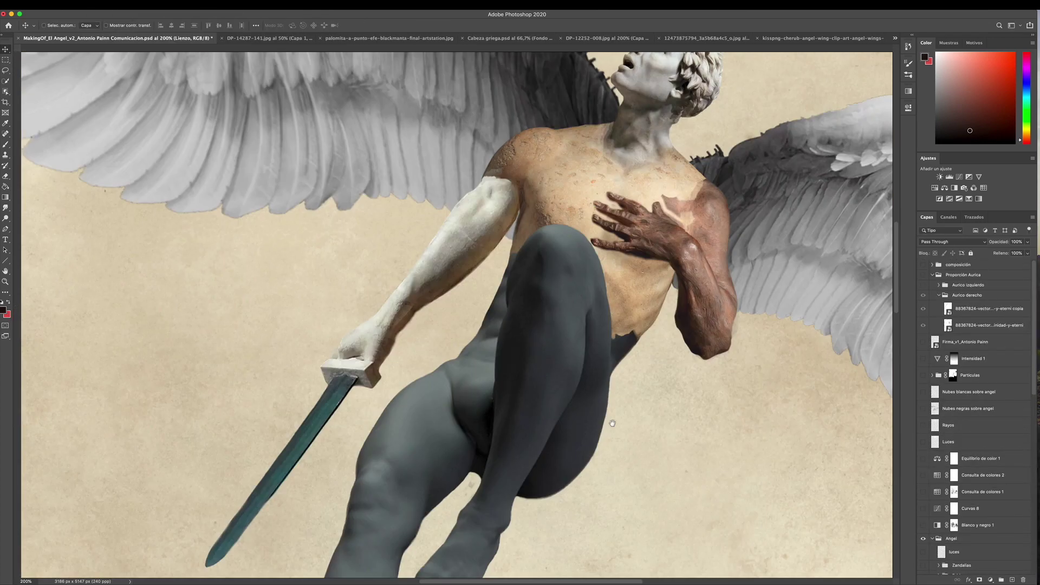
- Shrink the pink torso overlay Capa 26 onto the chest, then hide it
scroll(1007, 444, down, 10)
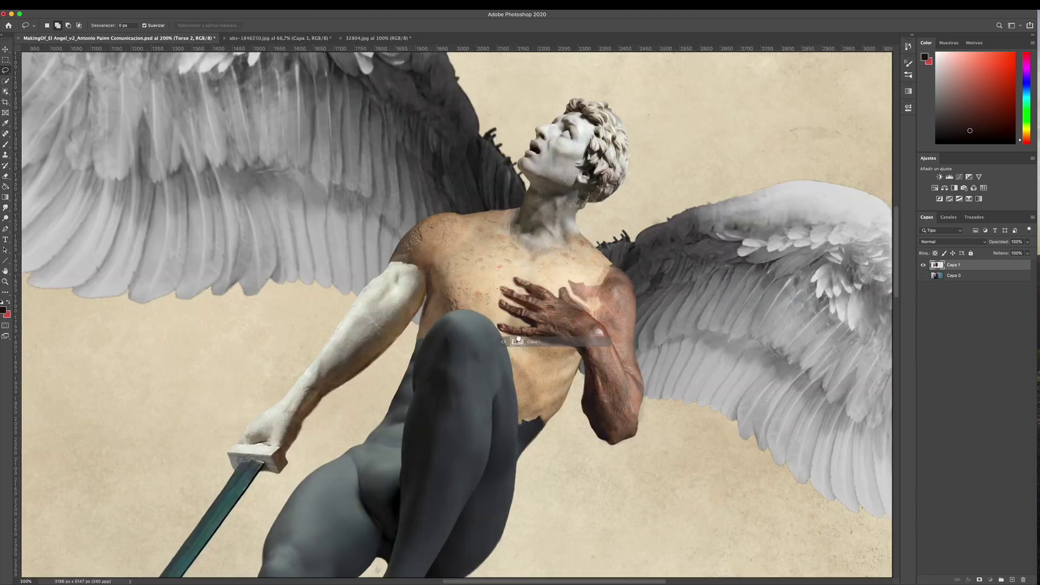
drag(962, 483, 955, 487)
key(ctrl+minus)
key(ctrl+t)
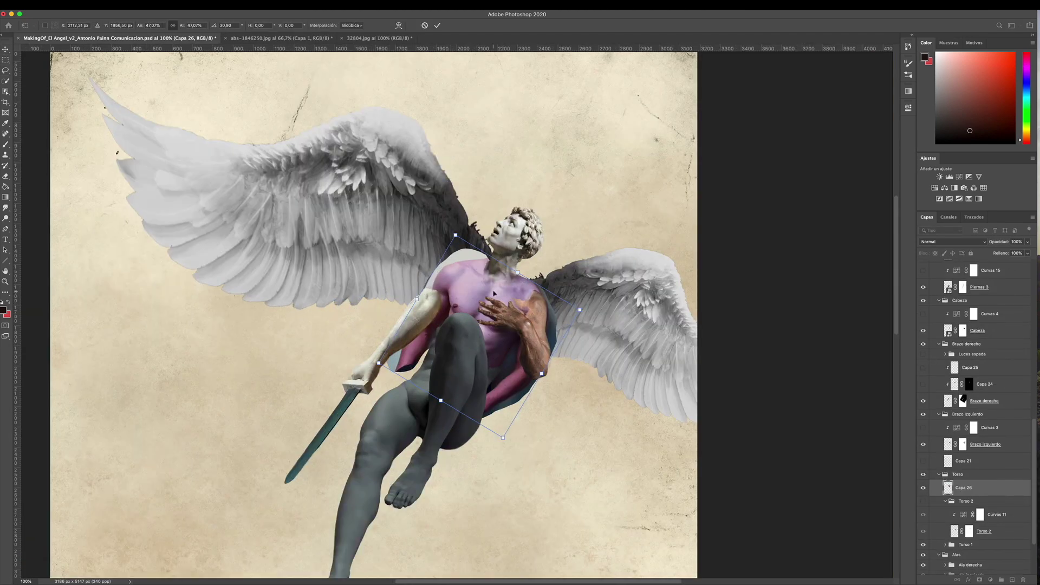
drag(494, 293, 487, 279)
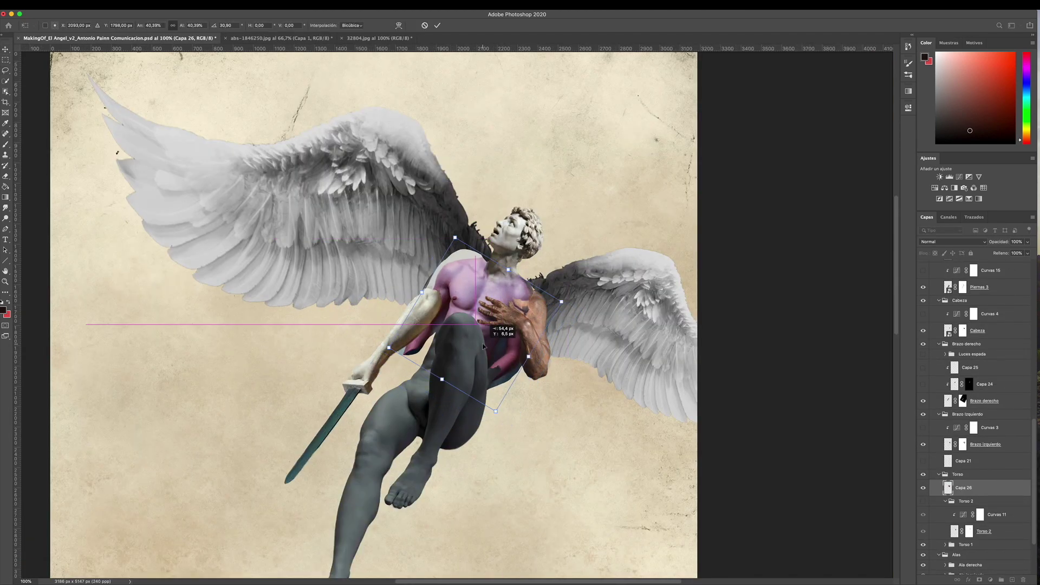
drag(541, 374, 528, 357)
key(Return)
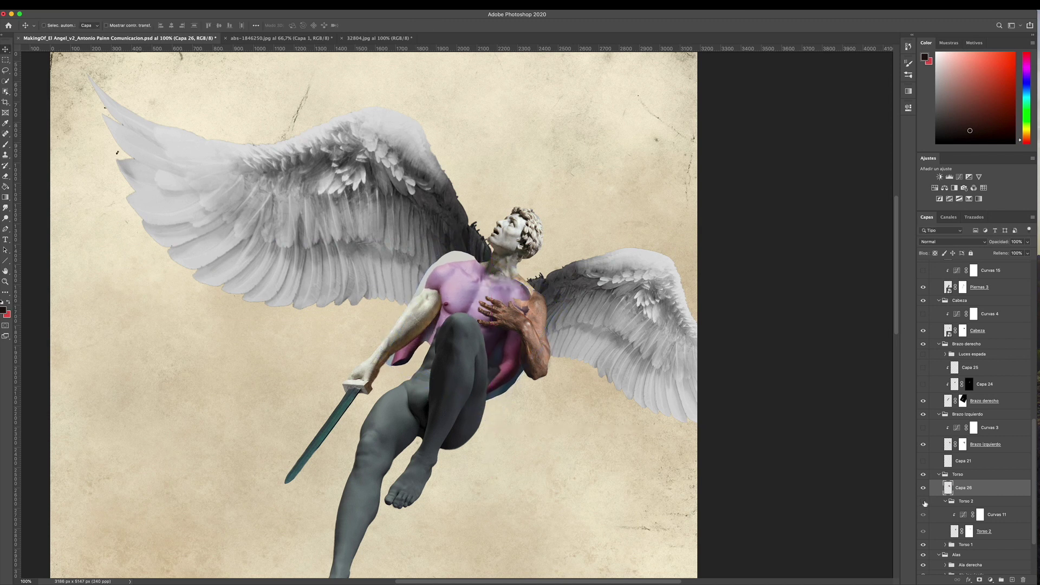
click(923, 487)
- Collapse the Torso, arm, Cabeza and Alas groups and enable Curvas 3 on the hand arm
scroll(927, 443, down, 3)
click(939, 401)
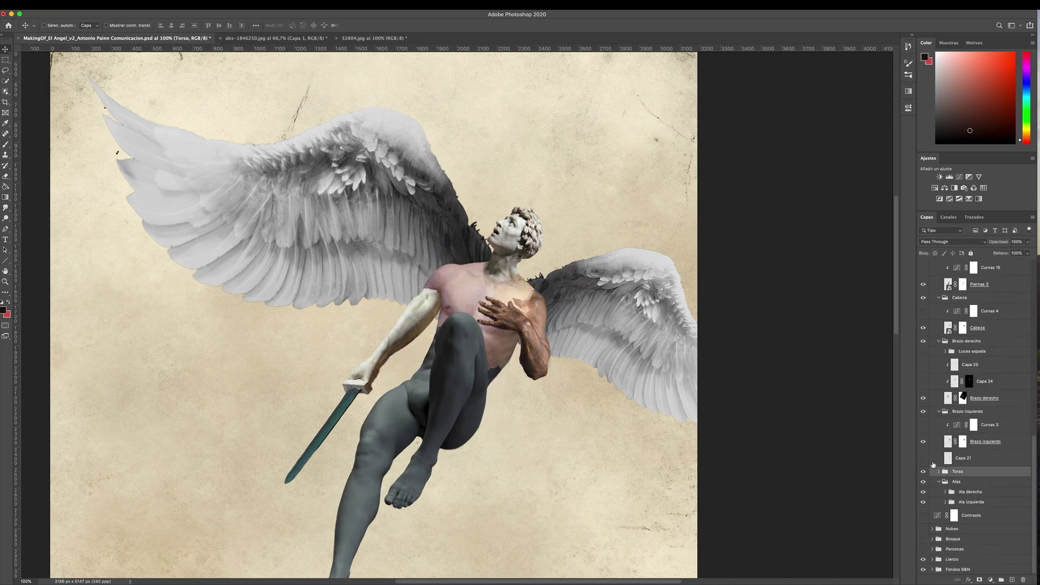
click(924, 424)
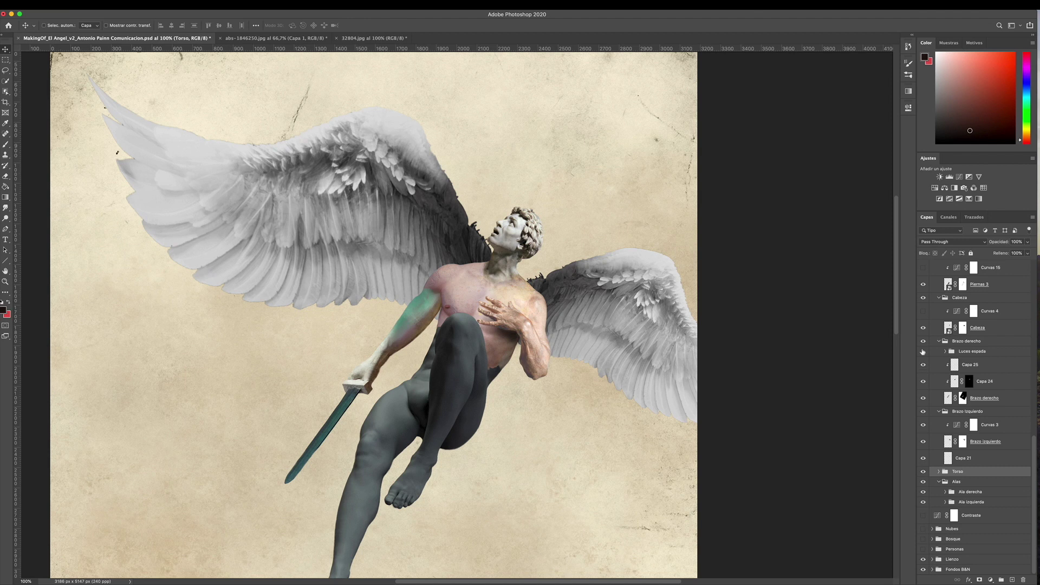
click(938, 341)
click(938, 411)
click(923, 421)
click(939, 407)
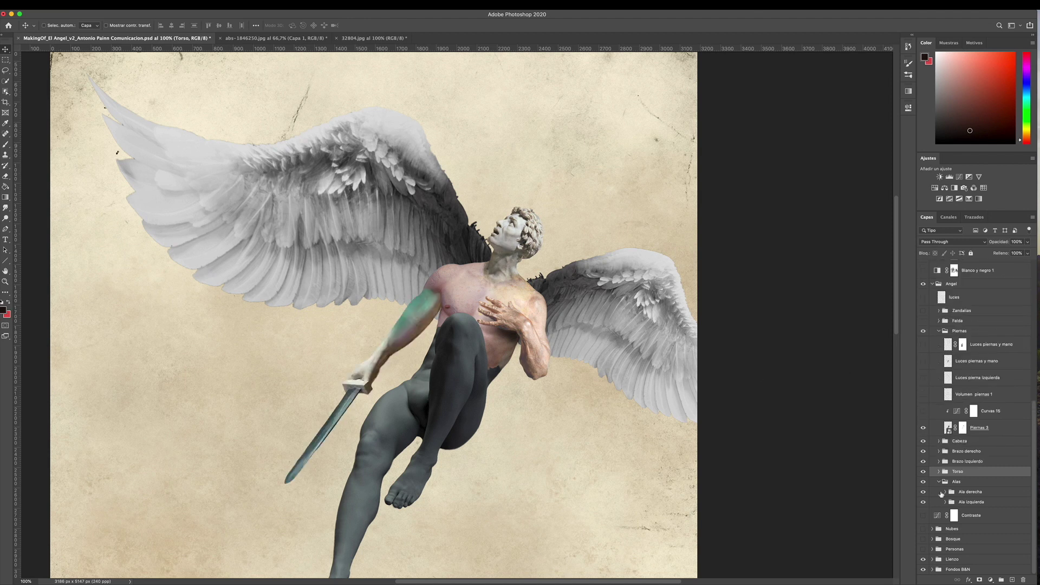
- Turn on the Piernas lighting and curves layers, then bring up the 32804.jpg sandals photo
click(939, 483)
drag(924, 431, 924, 364)
click(938, 351)
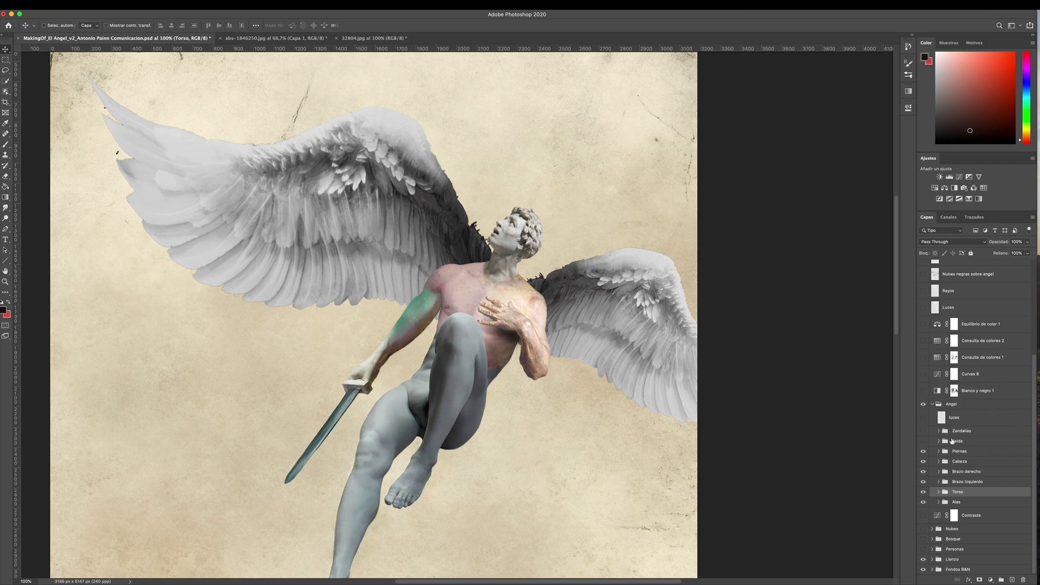
click(368, 38)
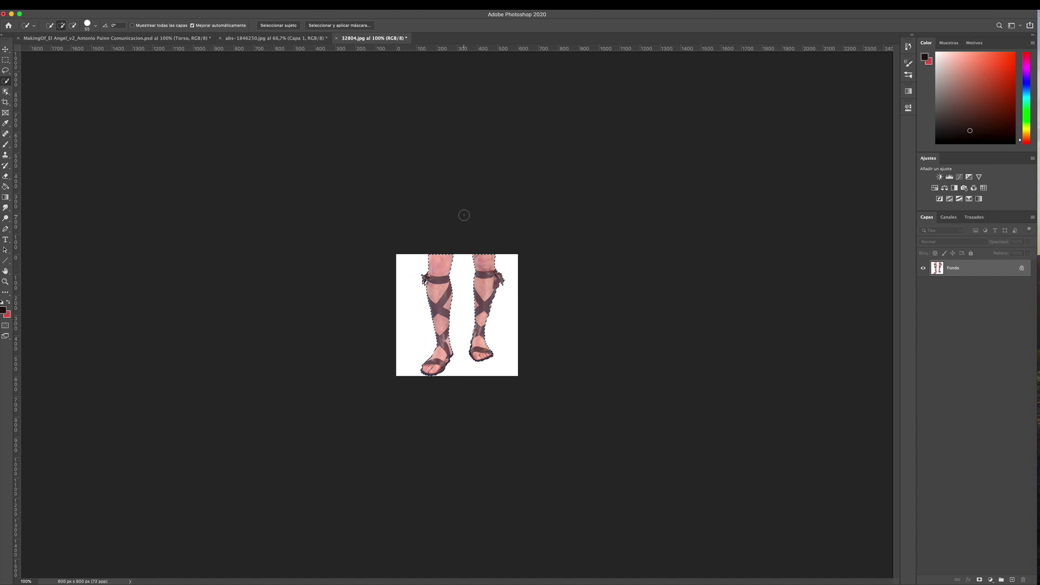
- Copy the sandal straps to their own layer and hide everything else
click(923, 285)
key(ctrl+j)
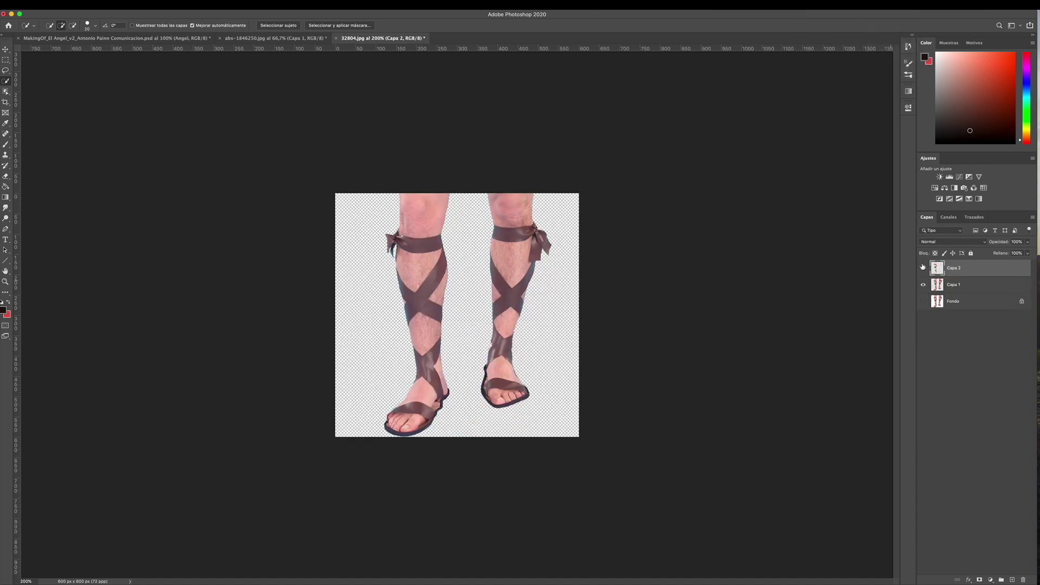
click(923, 284)
click(116, 38)
- Scale, rotate and warp the straps around the angel's lower leg
key(ctrl+t)
drag(364, 370, 378, 413)
drag(383, 298, 396, 316)
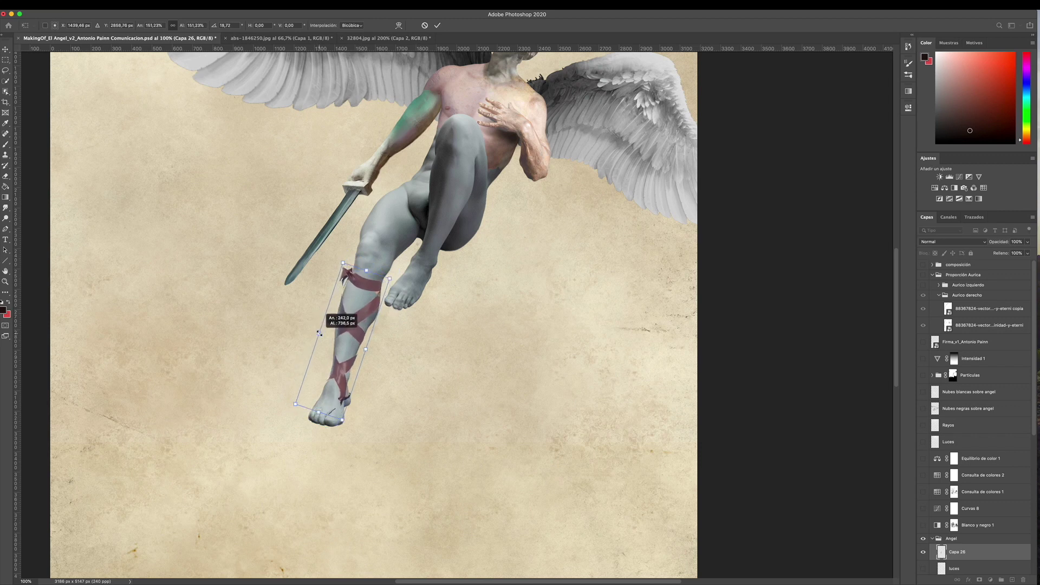
click(94, 6)
click(142, 189)
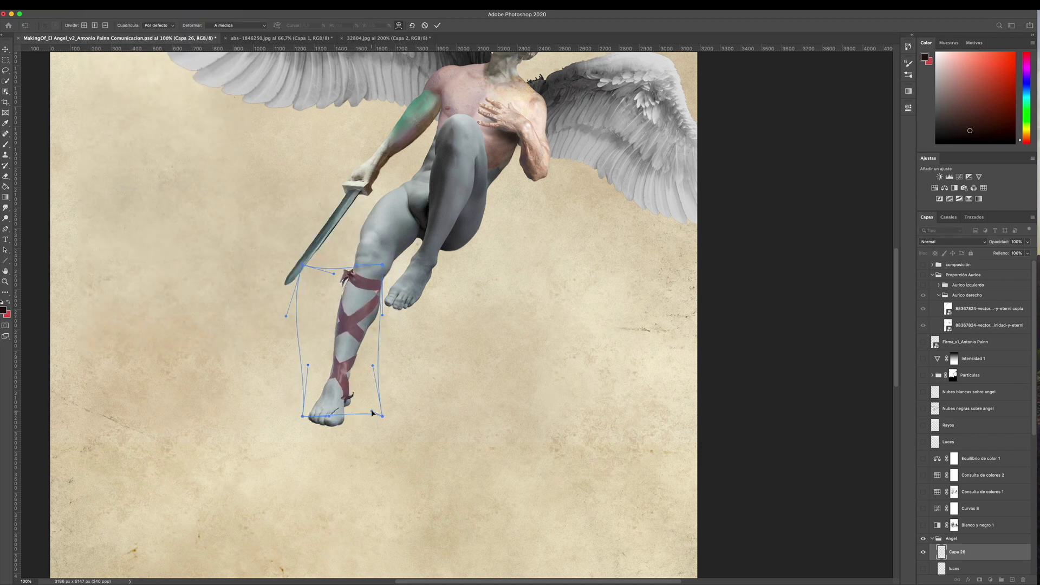
key(Return)
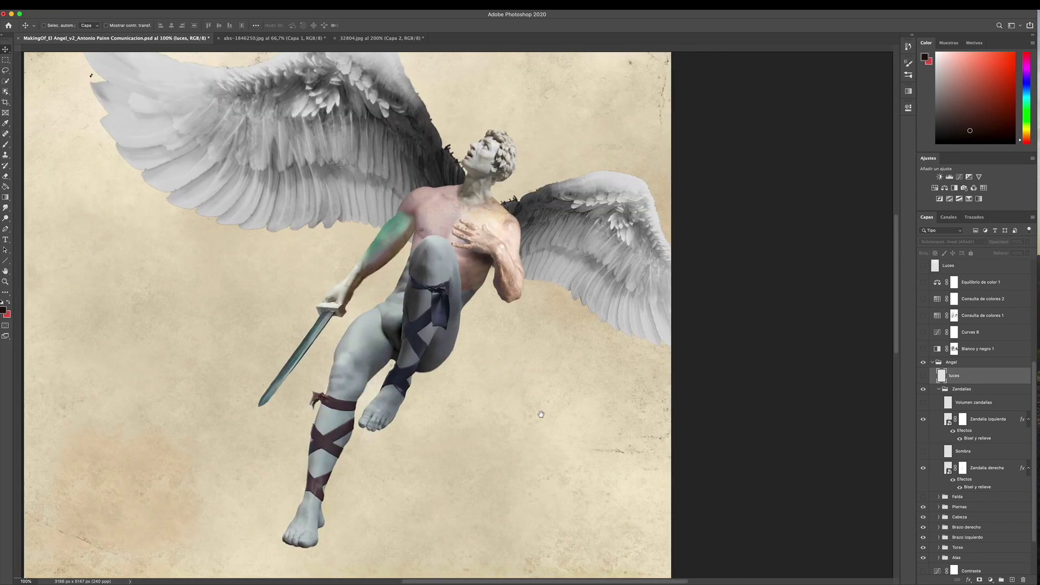
- Show the luces lighting layer and pick a 25 px brush
click(923, 375)
right_click(389, 299)
double_click(441, 325)
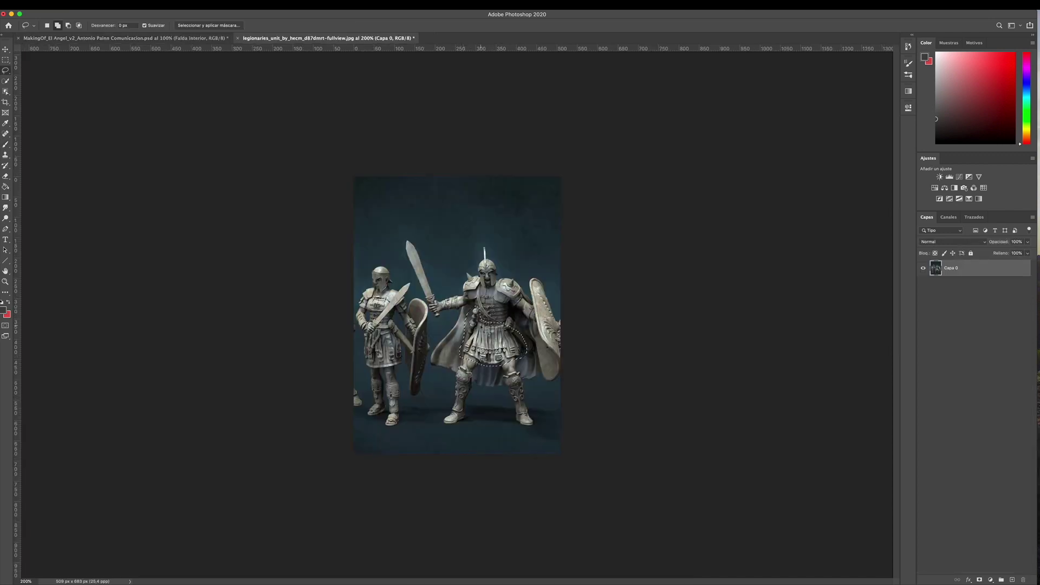
- Paste the legionary skirt into the Falda group, scaled and tilted over the hips
click(206, 39)
key(ctrl+v)
key(ctrl+t)
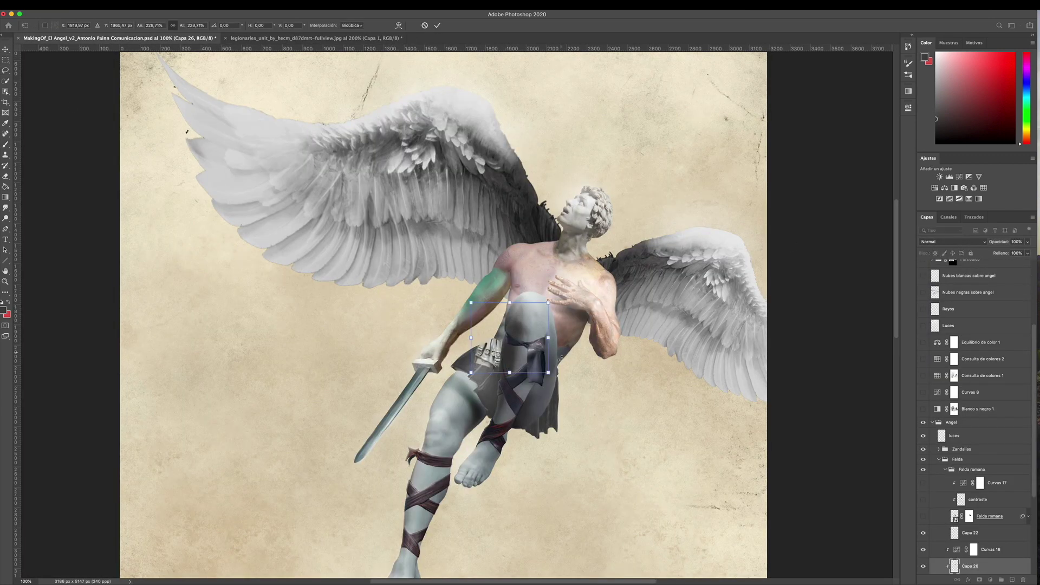
key(ctrl+shift+bracketright)
key(ctrl+t)
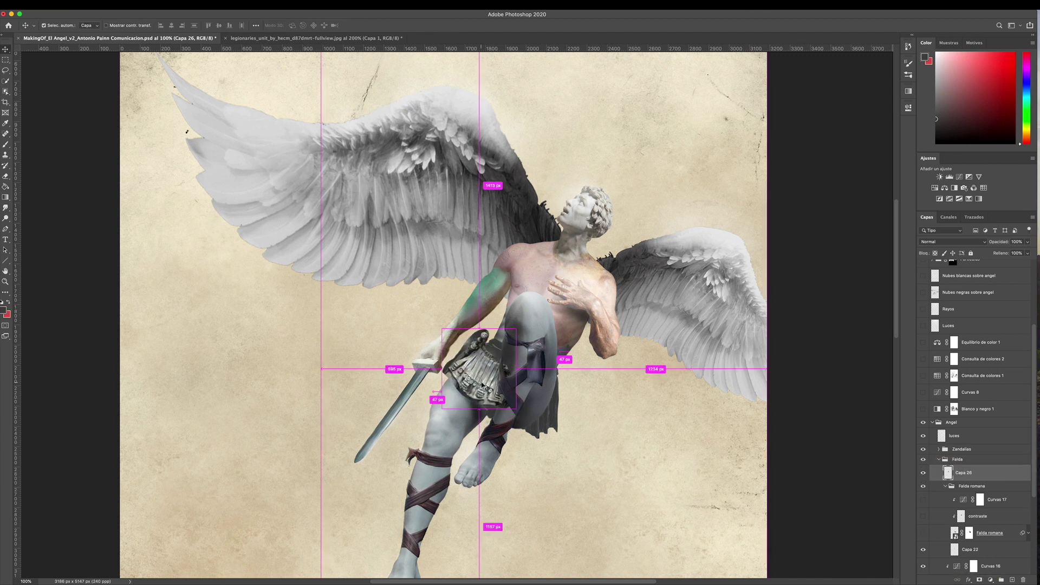
mouse_move(455, 344)
mouse_down()
mouse_move(426, 314)
mouse_move(441, 303)
mouse_up()
key(Return)
- Enlarge the brush to 57 px, collapse the Falda group, and zoom out
right_click(539, 395)
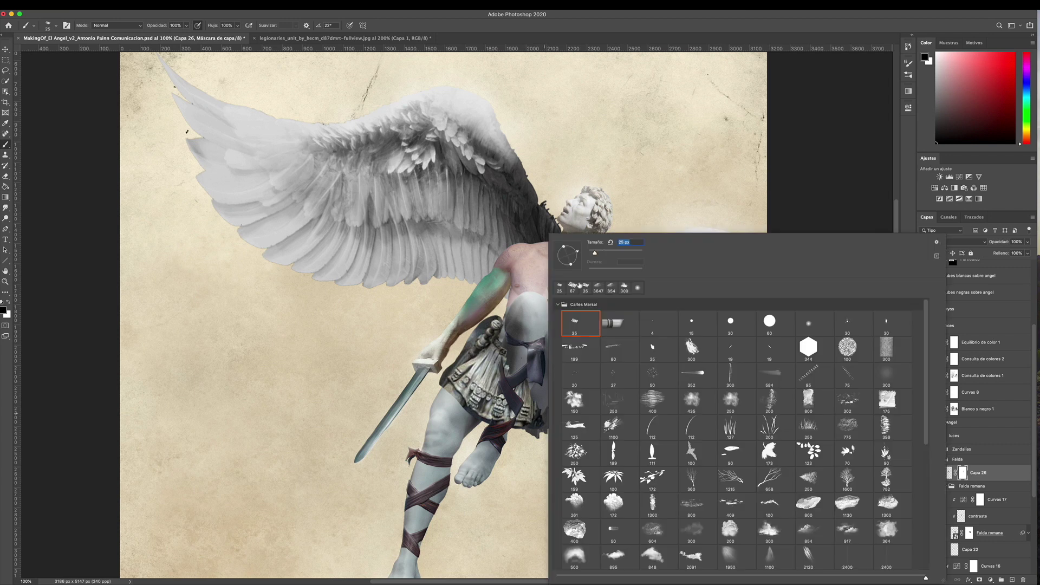
key(Return)
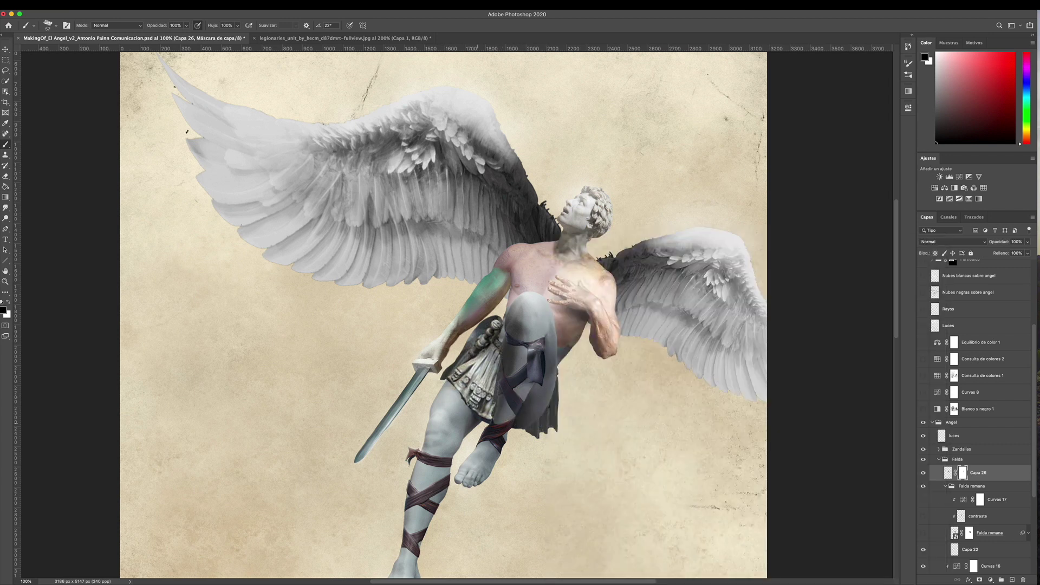
click(932, 422)
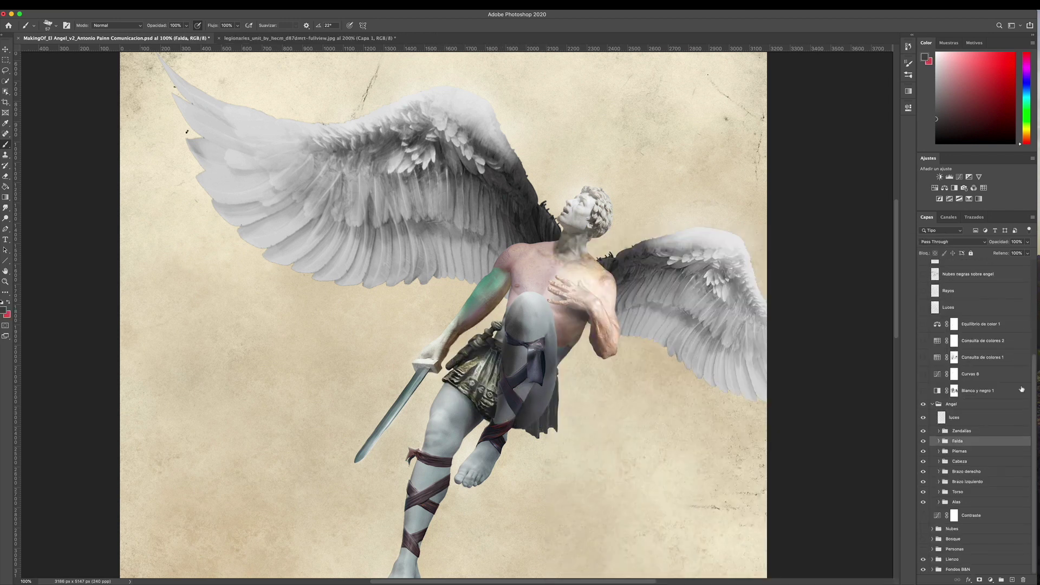
key(ctrl+minus)
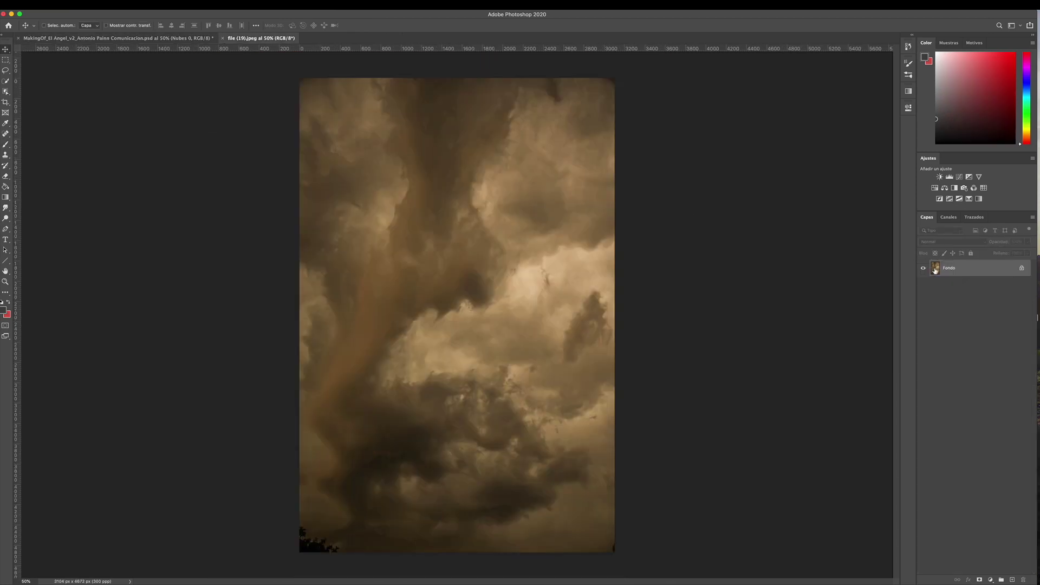
- Paste the sepia clouds image and stretch it to cover the canvas
click(590, 338)
key(ctrl+minus)
key(ctrl+t)
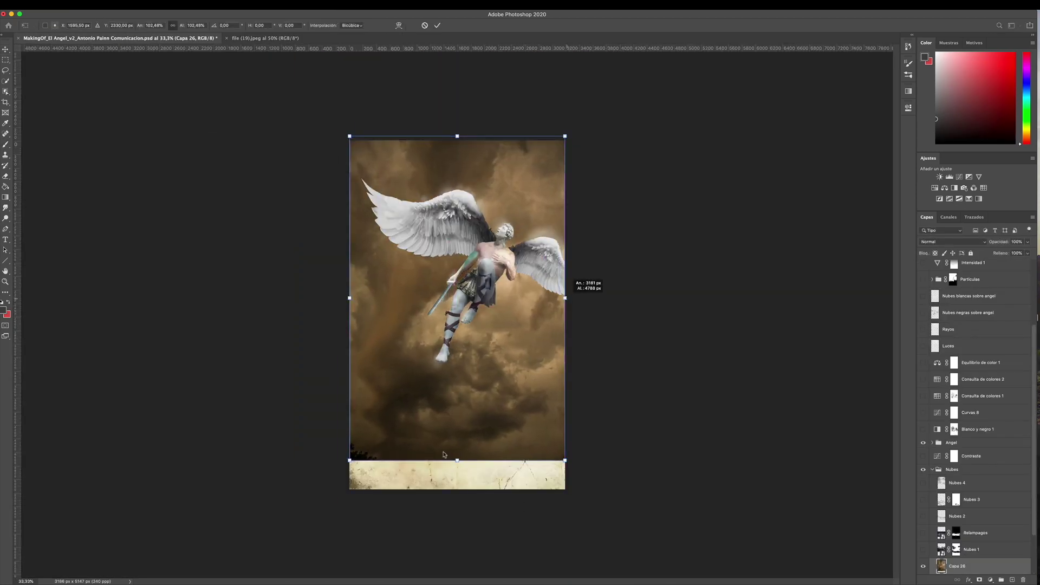
drag(459, 470, 458, 489)
key(Return)
key(ctrl+plus)
key(ctrl+plus)
- Paint dark cloud puffs across the sky on a new layer
key(ctrl+shift+alt+n)
key(b)
right_click(548, 360)
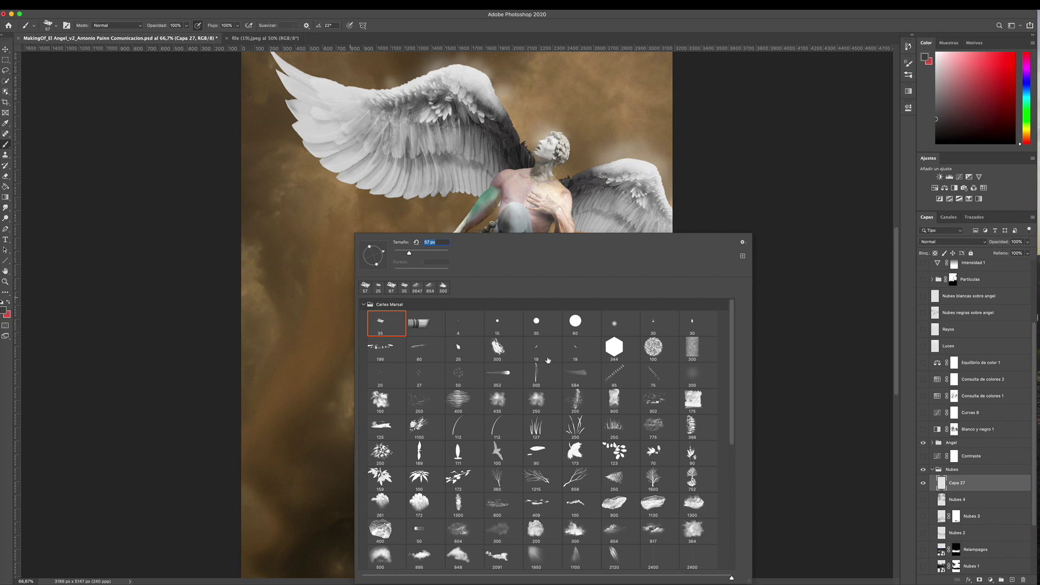
drag(270, 304, 487, 390)
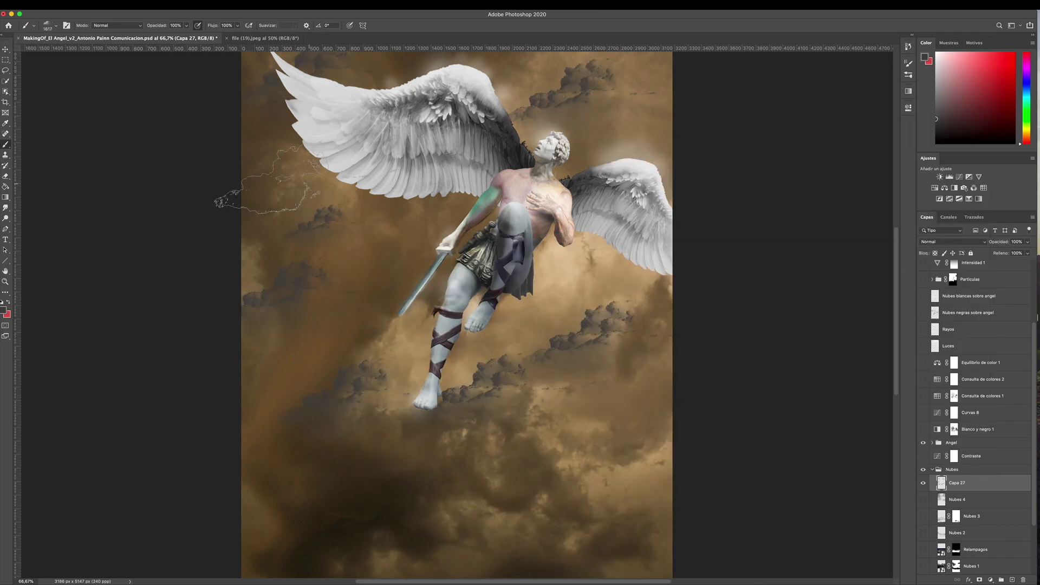
right_click(515, 333)
key(Return)
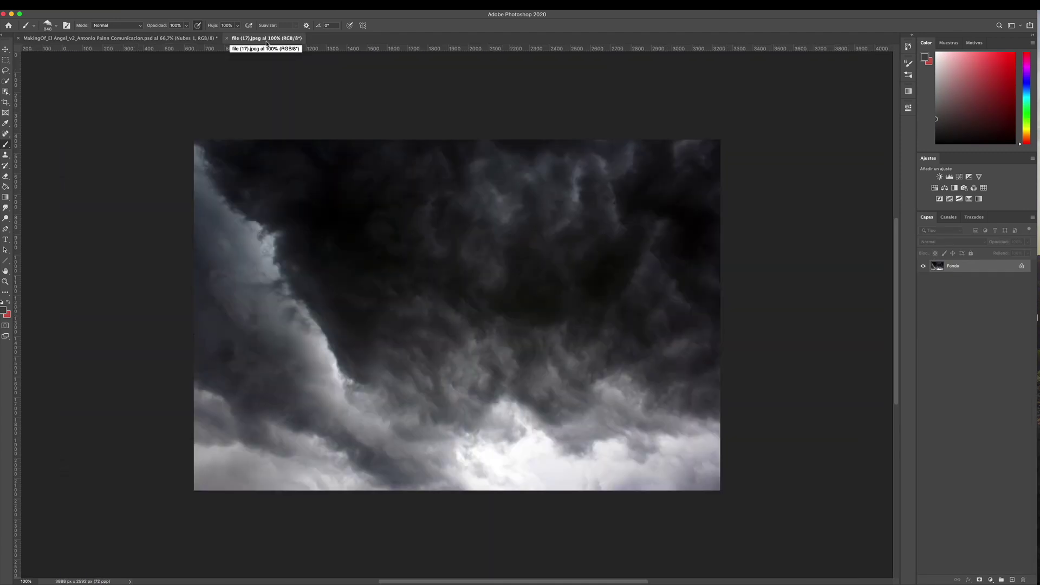
- Add the pale clouds photo behind the angel, blended with Linear Dodge (Add)
drag(953, 266, 441, 314)
key(ctrl+t)
drag(553, 378, 553, 402)
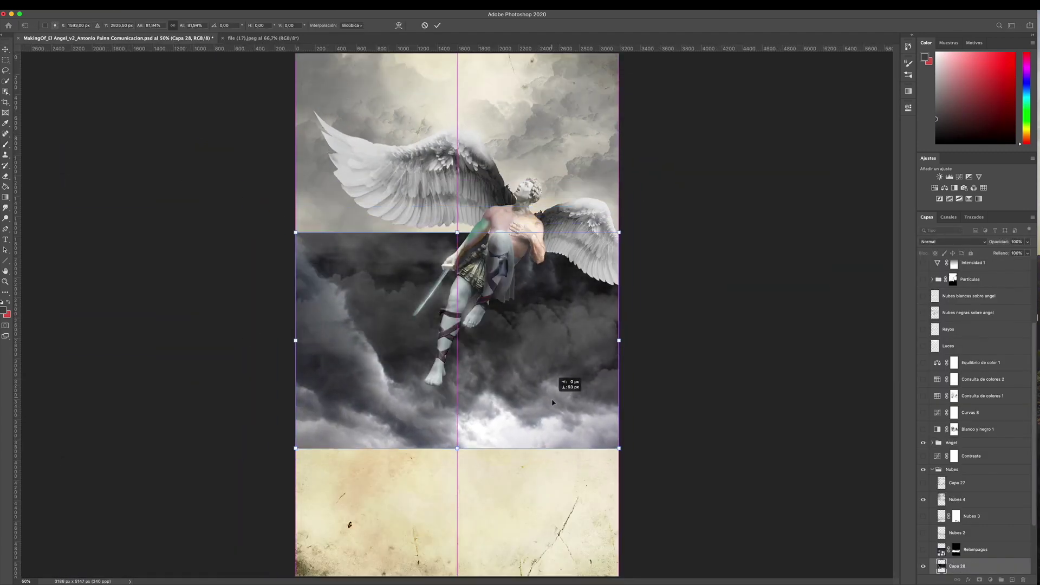
key(Return)
click(952, 242)
click(954, 312)
scroll(1003, 487, down, 3)
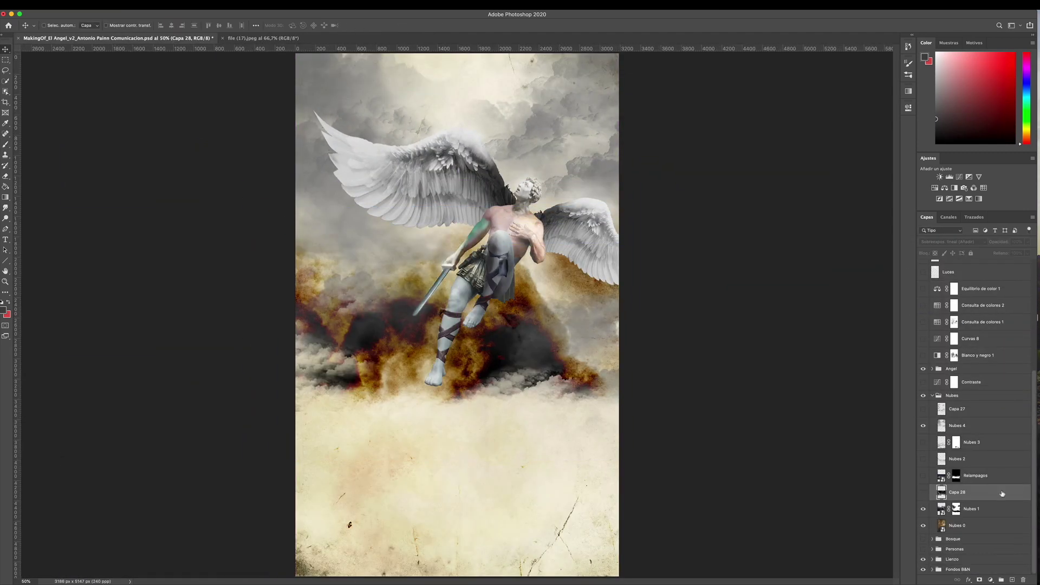
- Add the lightning widened across the canvas, masking its hard edges into the clouds
mouse_move(606, 449)
mouse_down()
mouse_move(598, 461)
mouse_move(608, 471)
mouse_up()
drag(295, 369, 295, 356)
key(Return)
click(979, 579)
key(b)
right_click(580, 233)
mouse_move(541, 379)
mouse_down()
mouse_move(325, 466)
mouse_move(597, 298)
mouse_up()
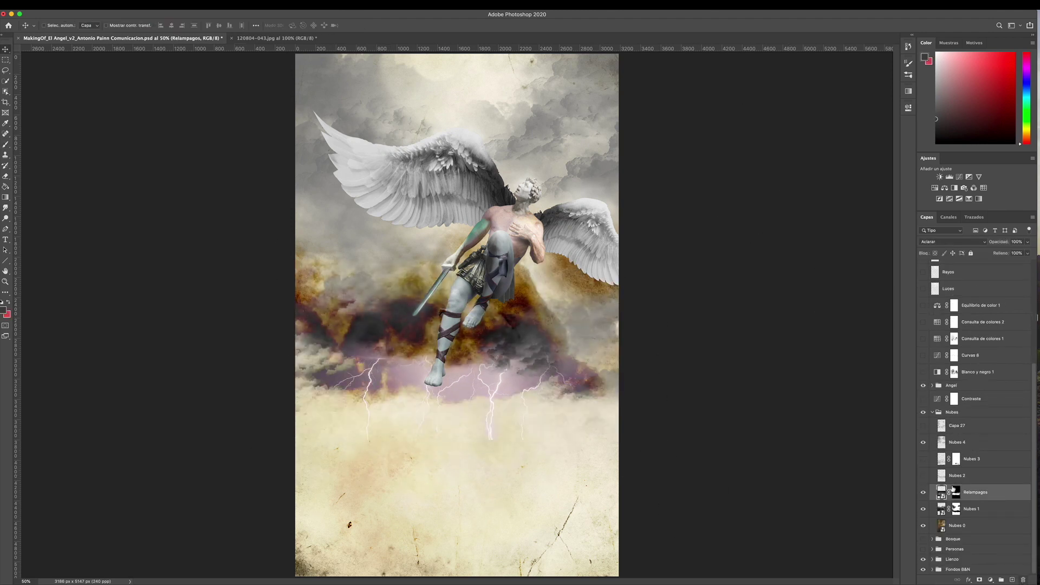
- Collapse the Nubes group and enable the Curvas 8 and Color Lookup adjustments
click(932, 412)
click(923, 472)
click(924, 439)
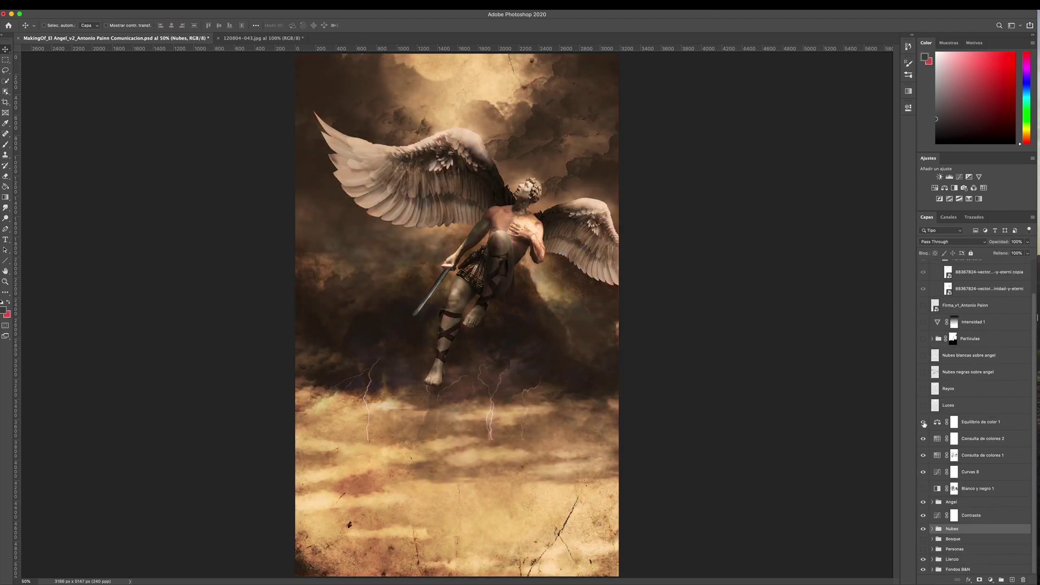
- Turn on black and white, copy the mourners to their own layer, and drag them into the angel montage
click(924, 489)
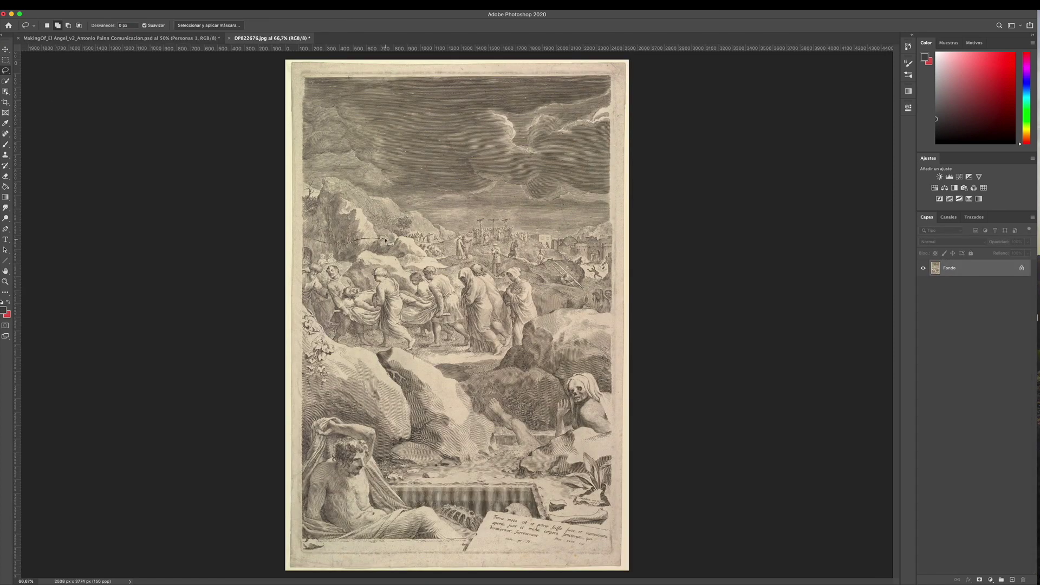
right_click(441, 267)
click(465, 336)
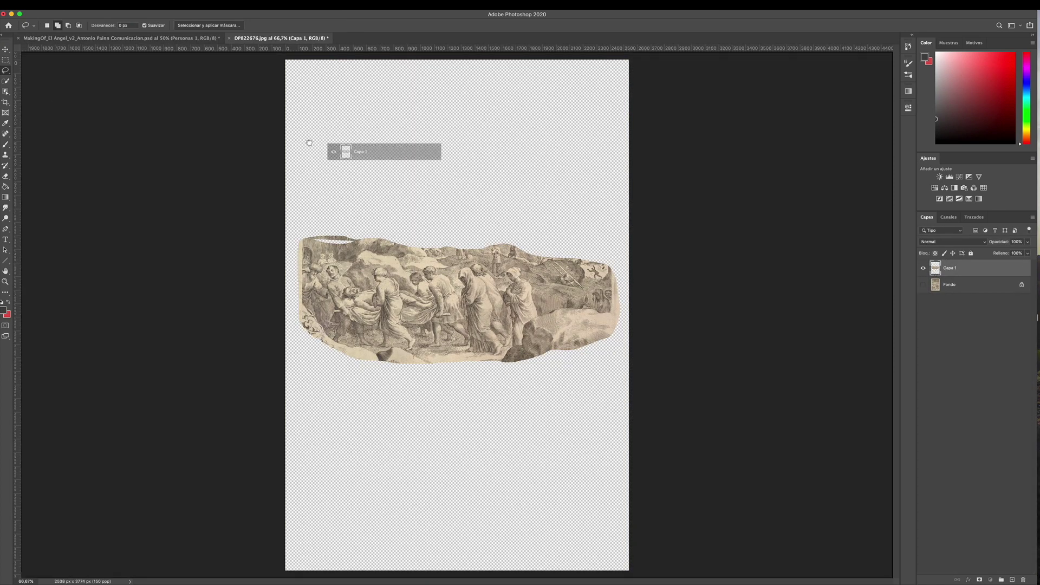
drag(455, 292, 816, 421)
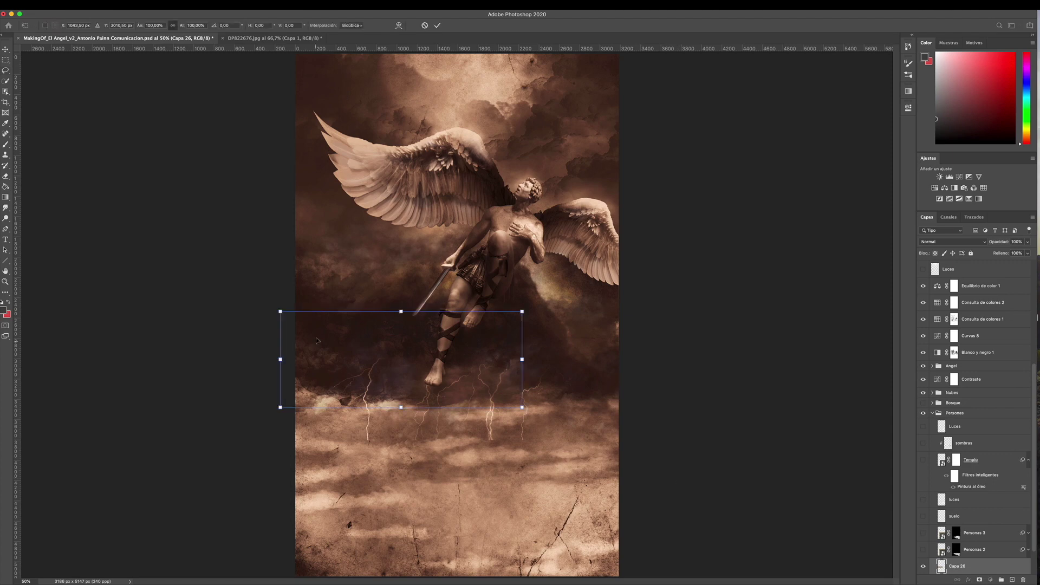
- Enlarge the mourners engraving with Free Transform and shift it into place beneath the storm
key(ctrl+plus)
key(ctrl+plus)
drag(650, 321, 867, 312)
drag(596, 276, 608, 267)
key(Return)
- Delete the extra engraving layer and toggle the Personas 3 and luces layers' visibility
scroll(924, 547, down, 2)
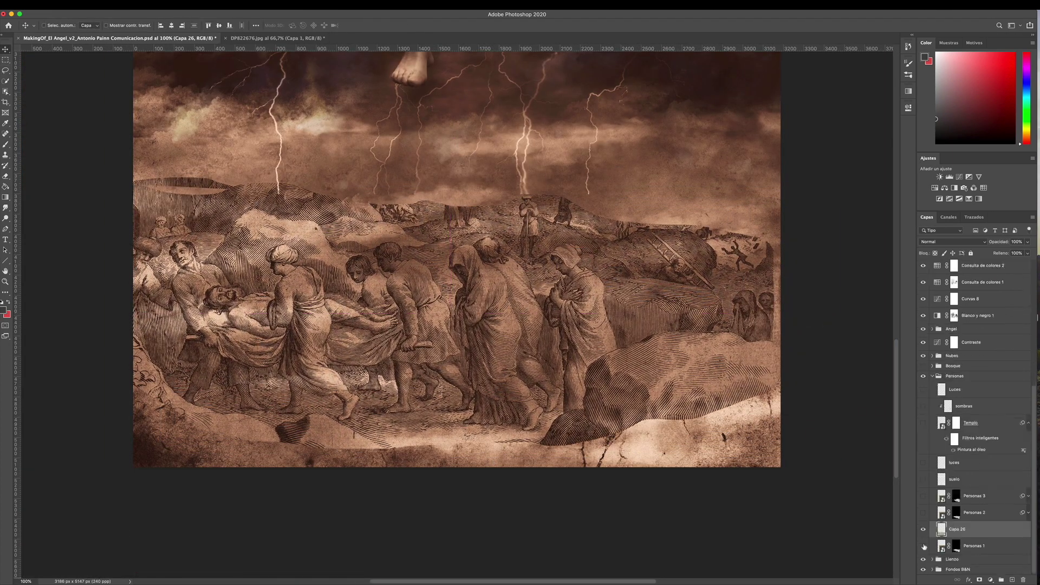
key(Delete)
click(923, 512)
click(923, 479)
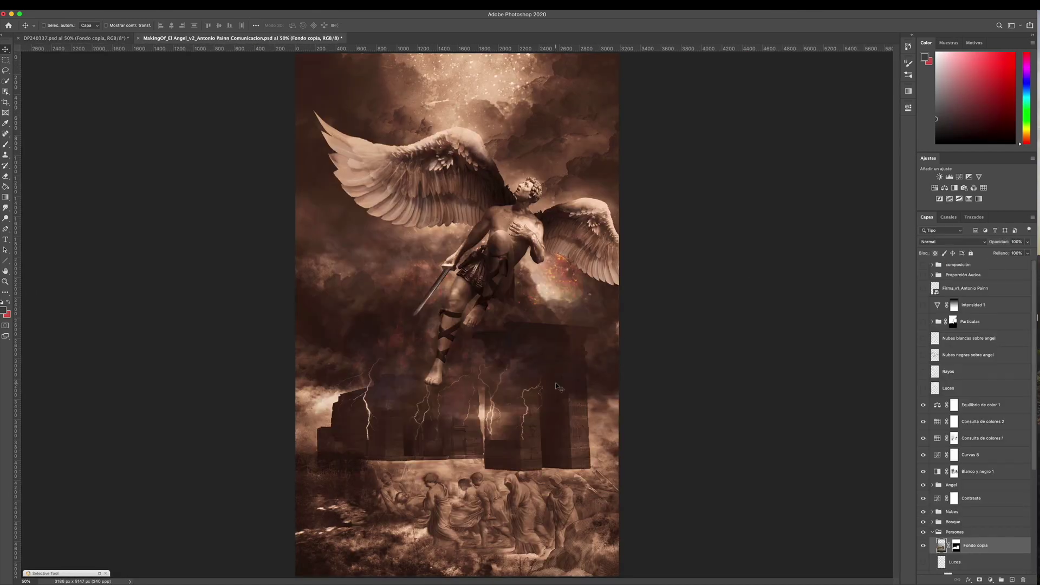
- Scale the temple ruins to about 19% and place them on the distant hill
drag(558, 386, 504, 411)
key(ctrl+t)
drag(591, 466, 534, 425)
key(ctrl+1)
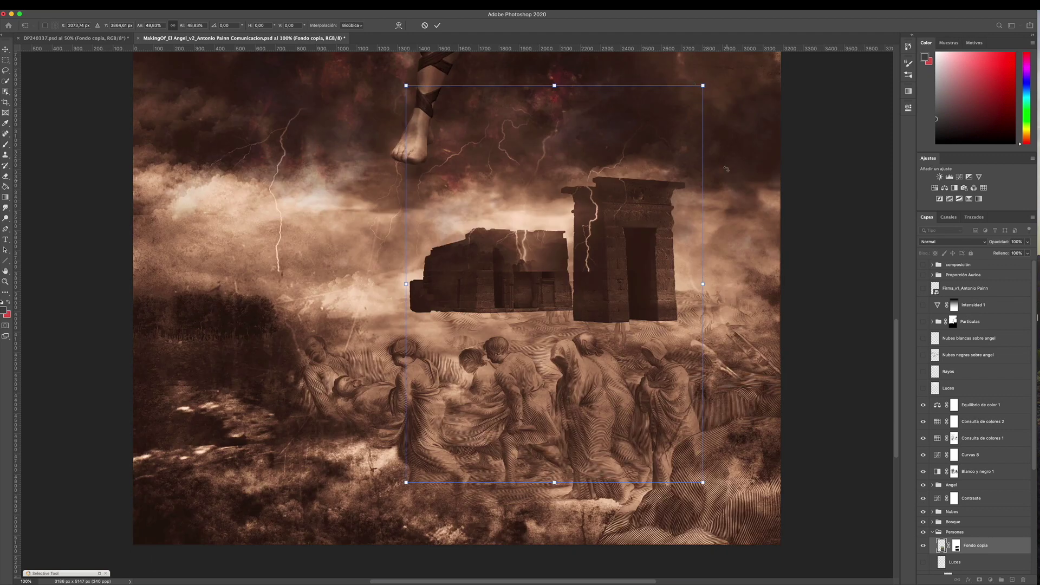
drag(702, 85, 584, 244)
drag(514, 325, 638, 202)
drag(707, 360, 644, 275)
drag(635, 220, 652, 293)
key(Return)
- Shrink the temple slightly more and hide the Fondo copia layer
key(ctrl+t)
drag(536, 369, 552, 347)
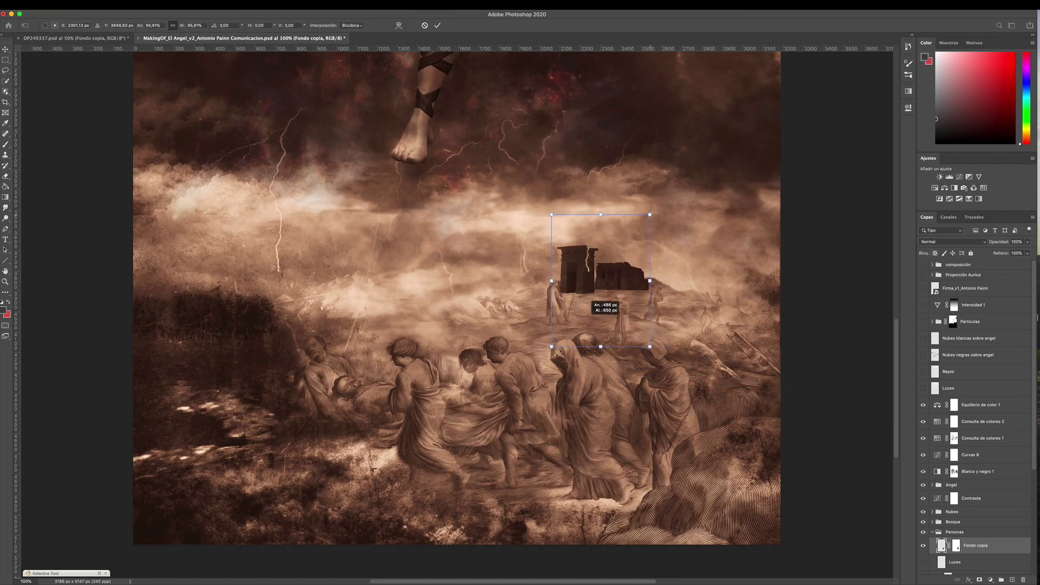
key(Return)
scroll(964, 434, down, 5)
click(923, 389)
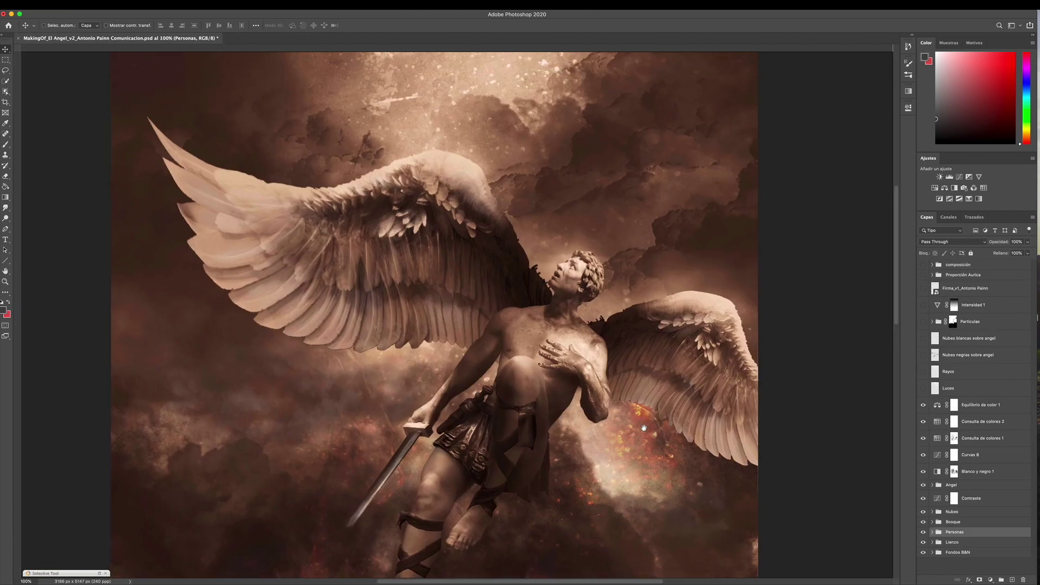
- Show the Luces, Rayos, Nubes negras, Nubes blancas sobre angel and Firma layers
key(ctrl+r)
drag(923, 388, 924, 355)
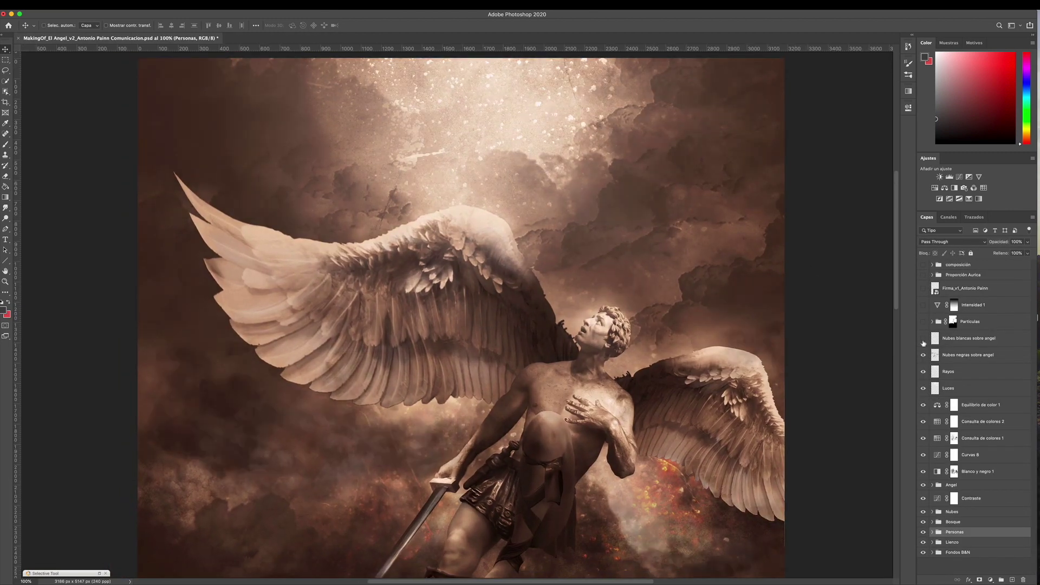
click(924, 340)
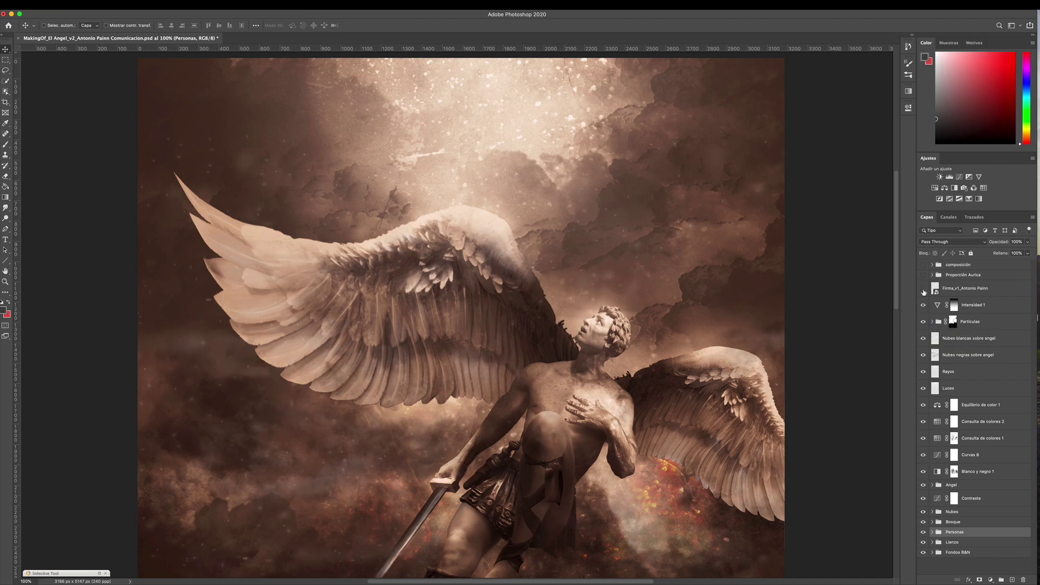
click(924, 289)
- Review the montage, zooming to 200% on the angel's legs and back out
drag(650, 504, 656, 510)
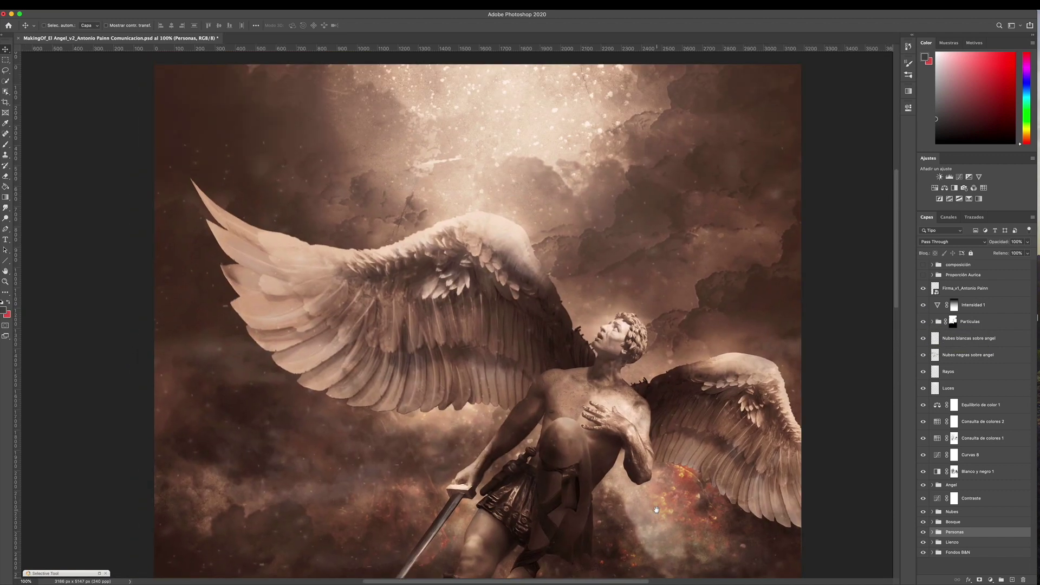
key(ctrl+r)
drag(656, 502, 655, 379)
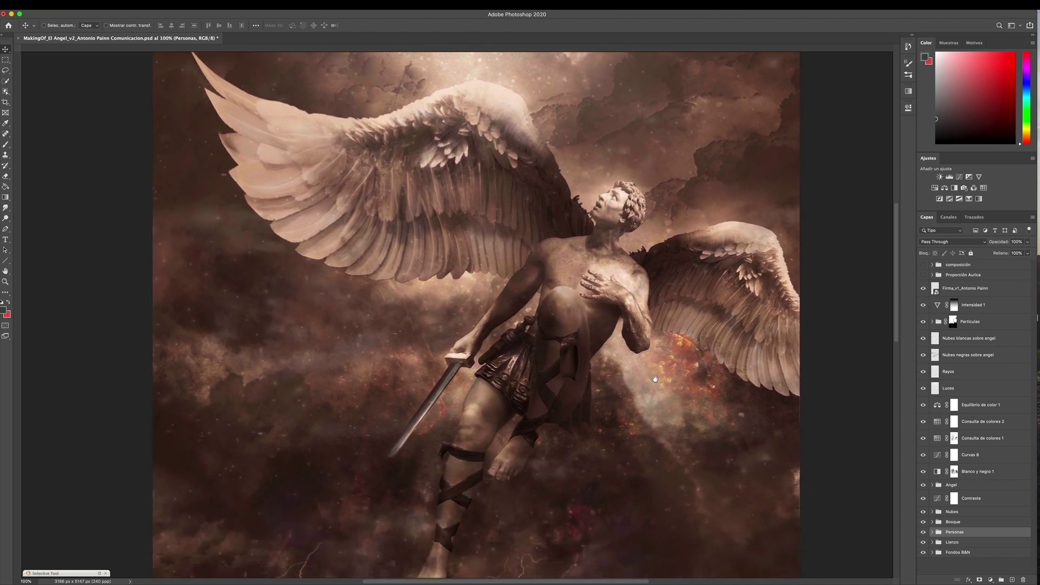
key(ctrl+r)
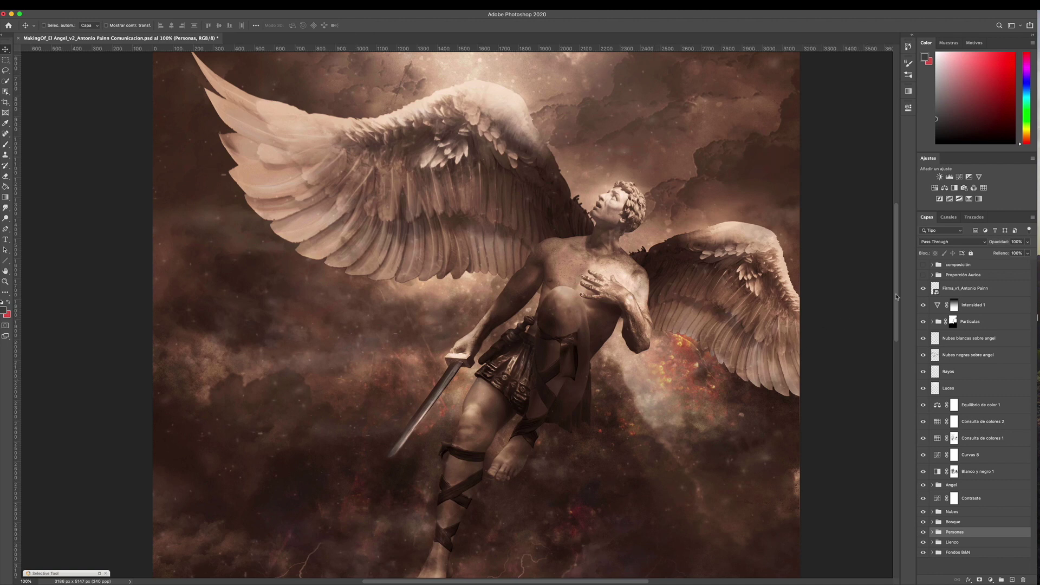
drag(897, 297, 895, 348)
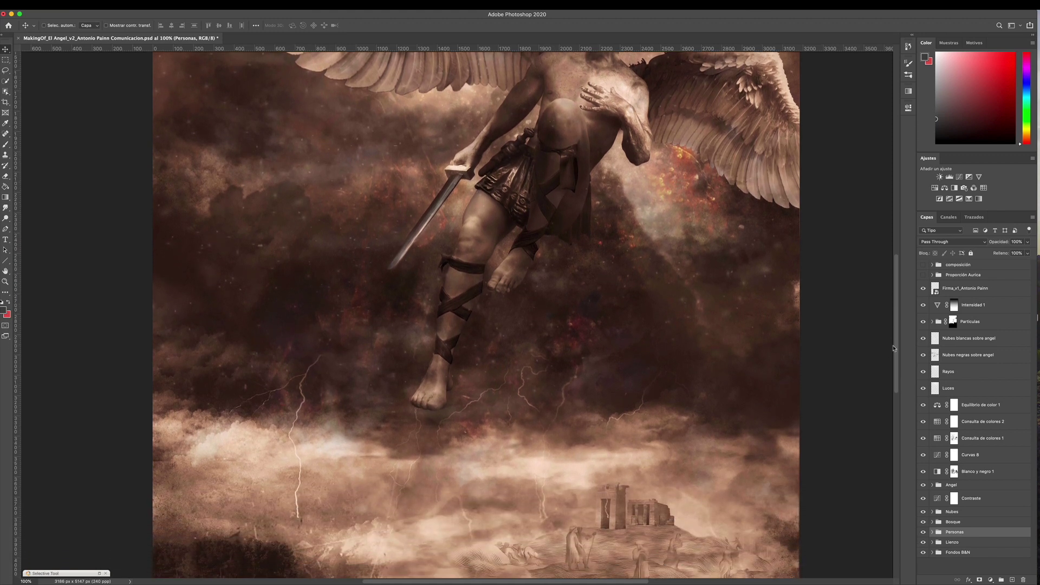
key(ctrl+plus)
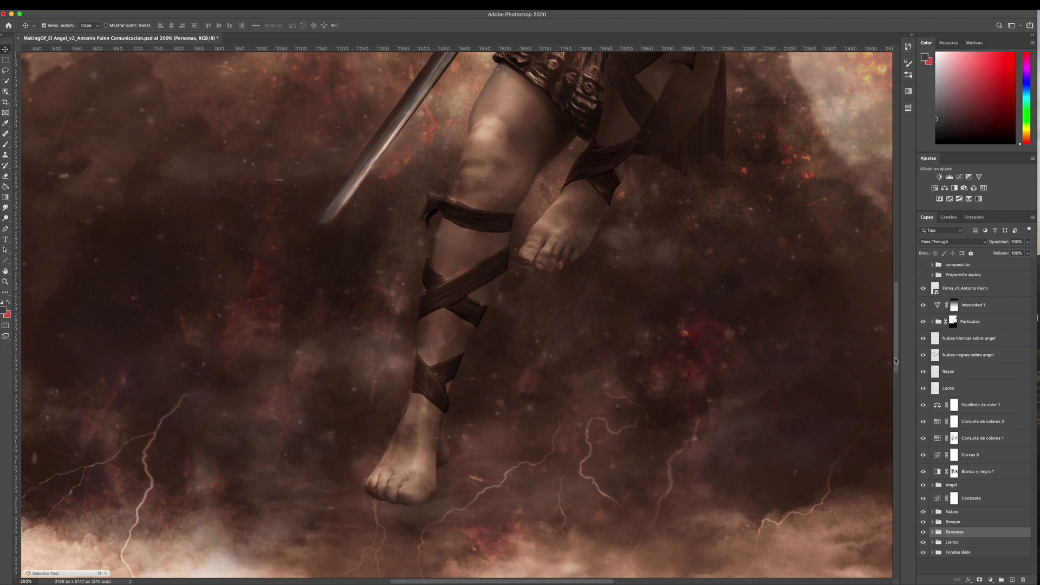
key(ctrl+minus)
drag(897, 358, 895, 423)
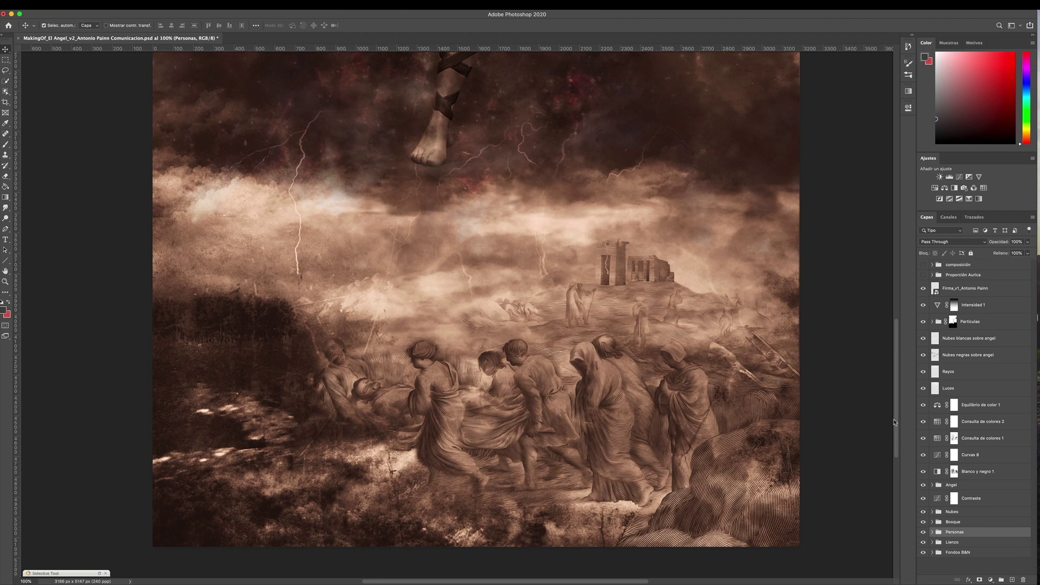
key(super+plus)
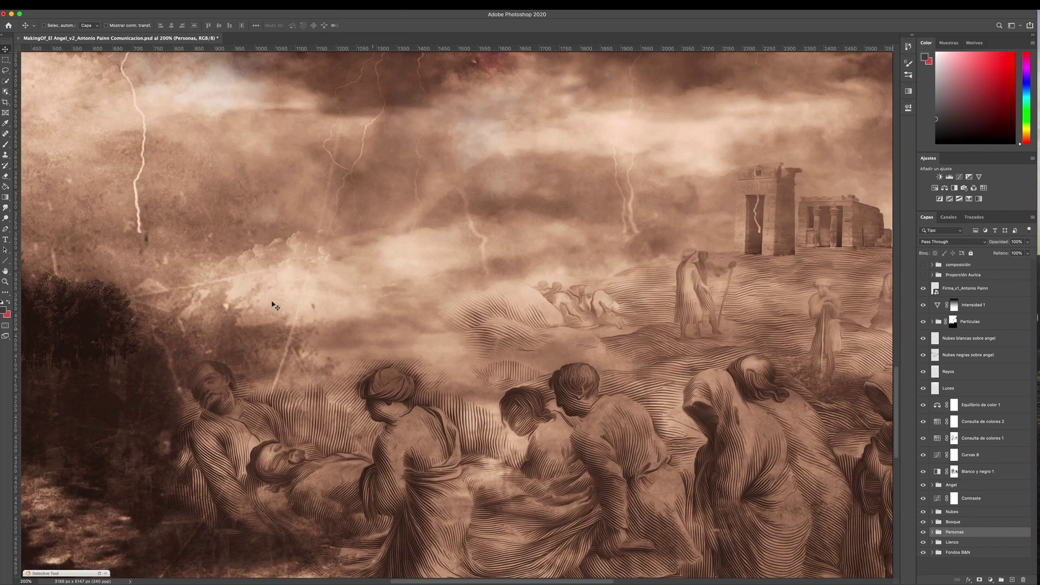
mouse_move(274, 306)
mouse_down()
mouse_move(280, 155)
mouse_move(267, 110)
mouse_up()
key(super+r)
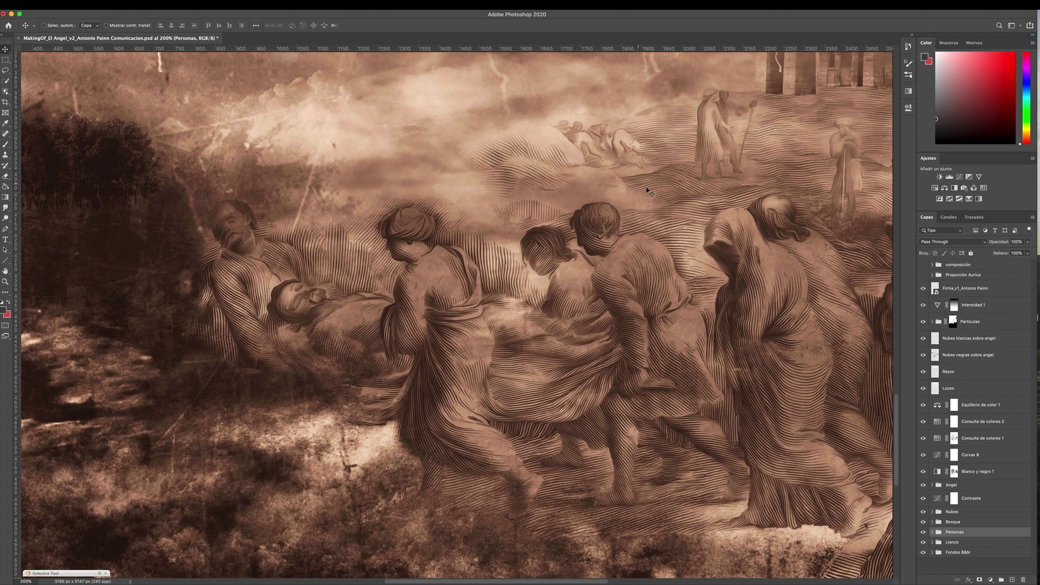
mouse_move(662, 191)
mouse_down()
mouse_move(378, 233)
mouse_move(368, 264)
mouse_move(391, 351)
mouse_up()
key(super+r)
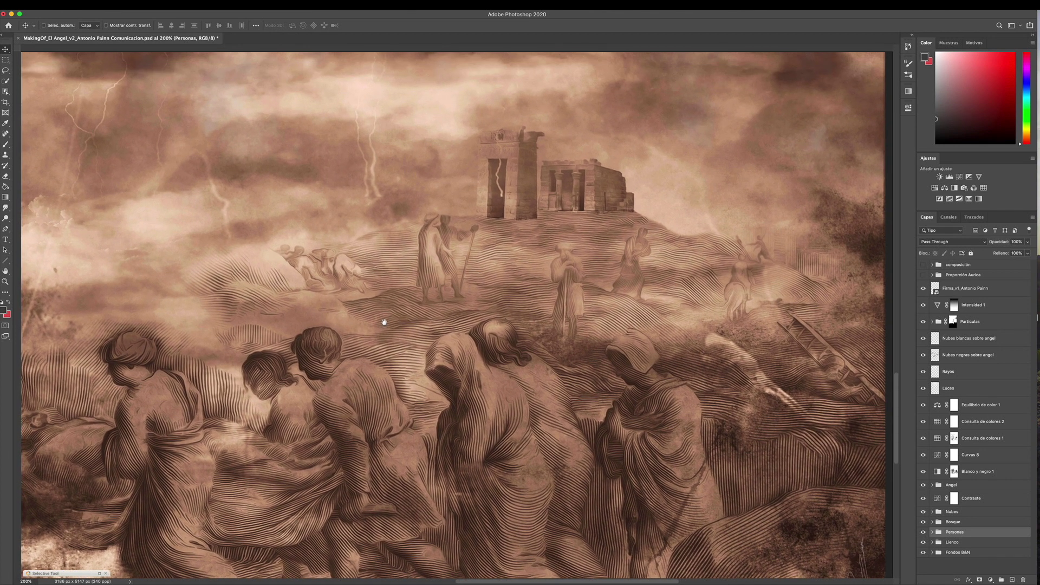
key(super+r)
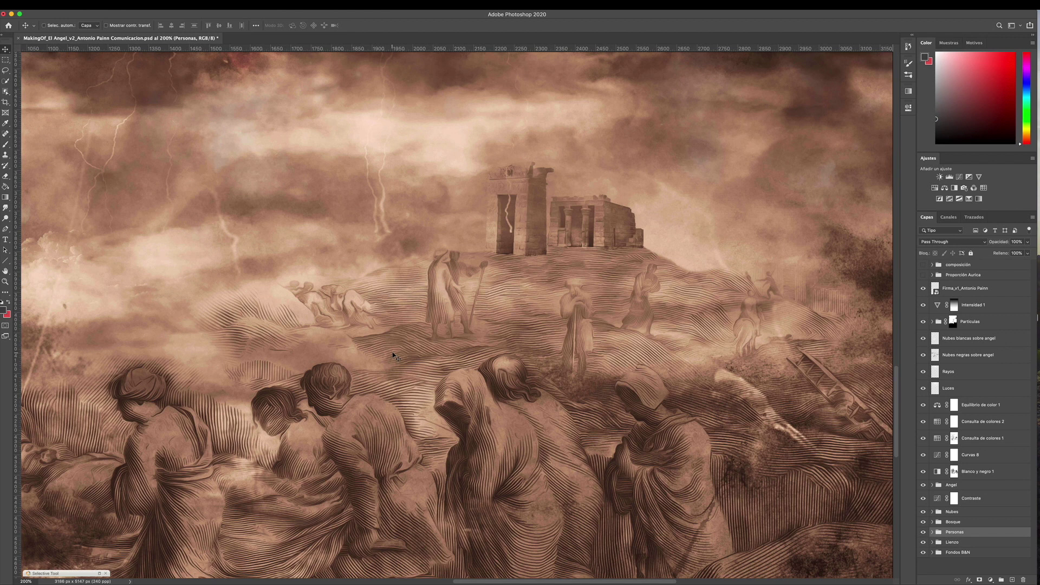
key(super+r)
drag(515, 116, 522, 407)
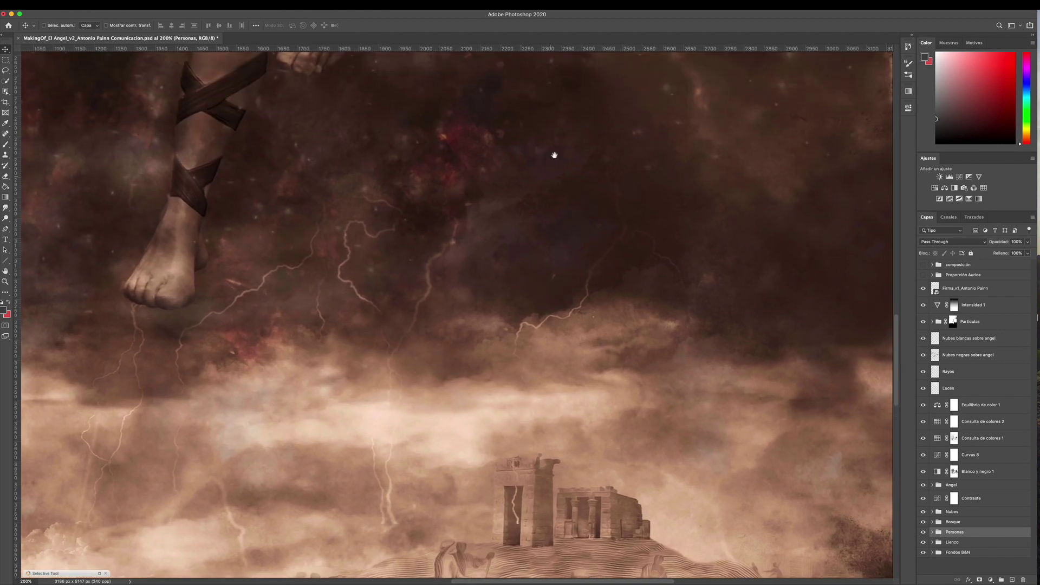
drag(553, 156, 530, 435)
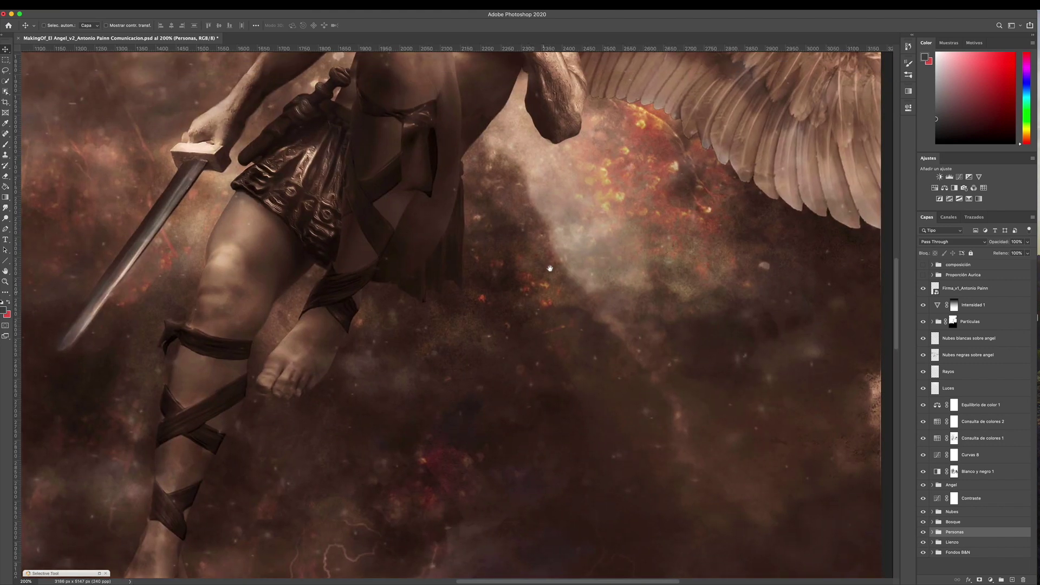
drag(548, 269, 543, 384)
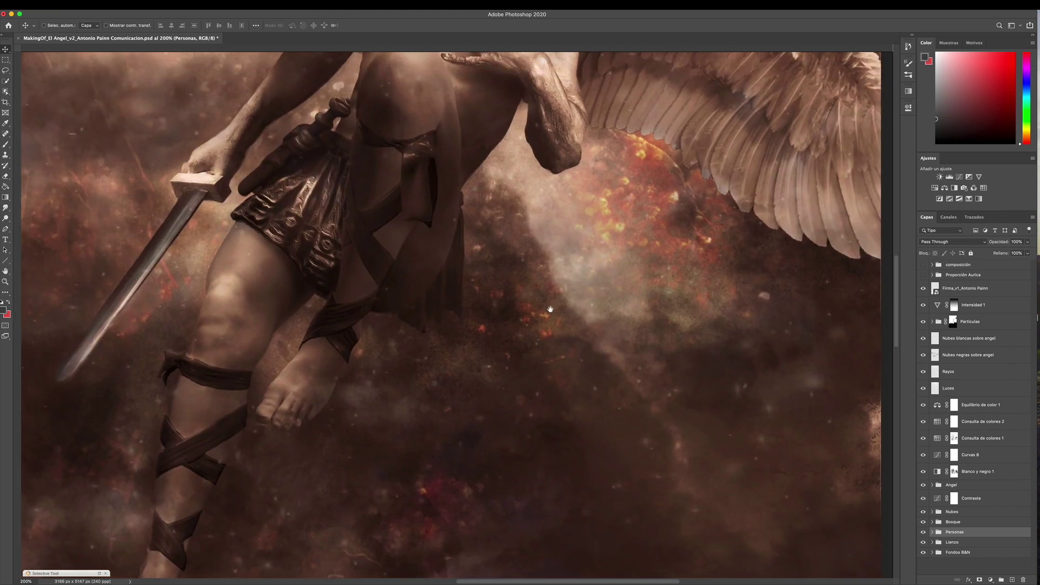
key(super+r)
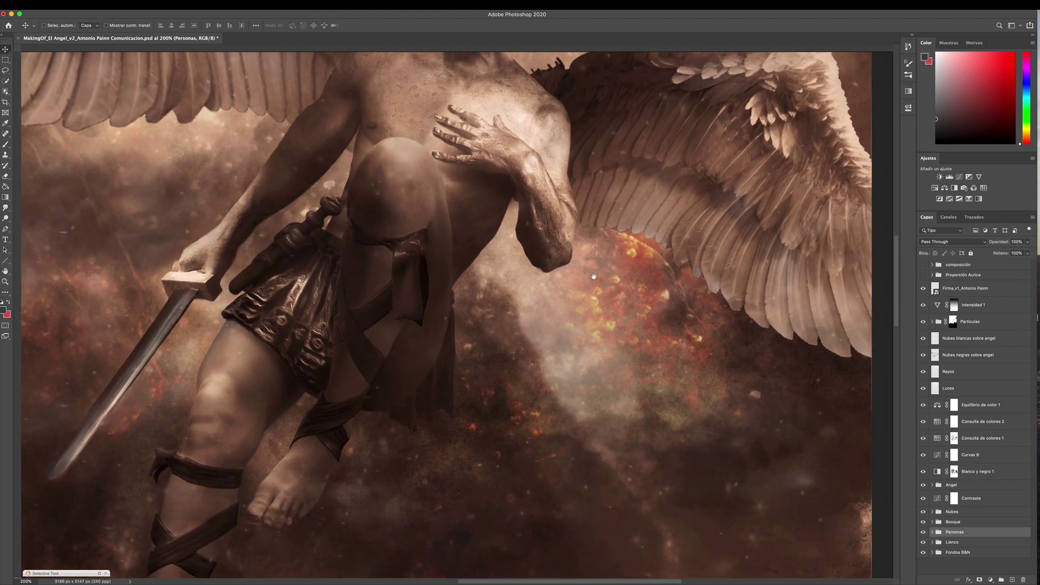
drag(601, 238, 579, 394)
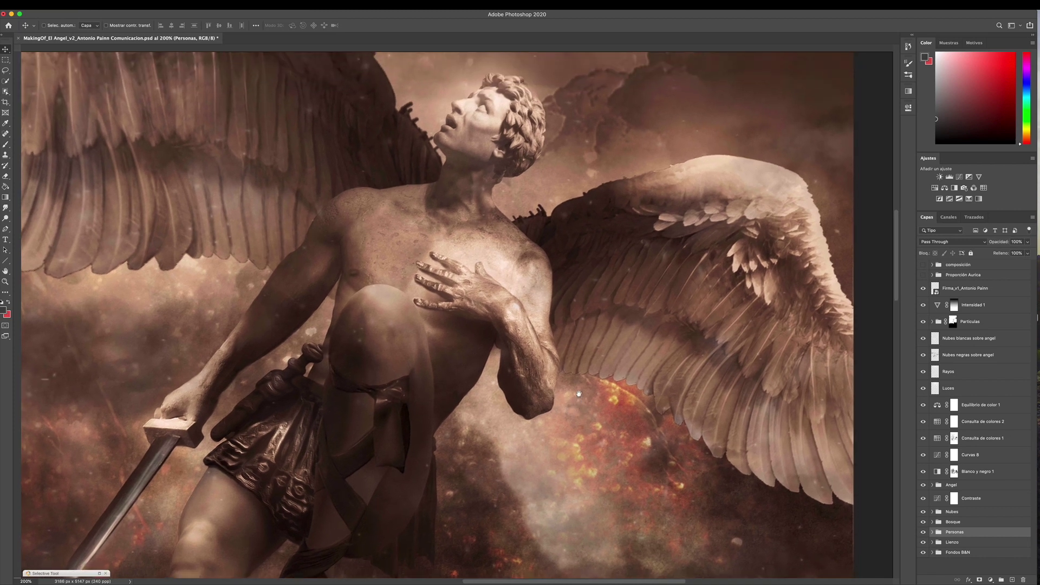
drag(609, 251, 607, 401)
key(super+r)
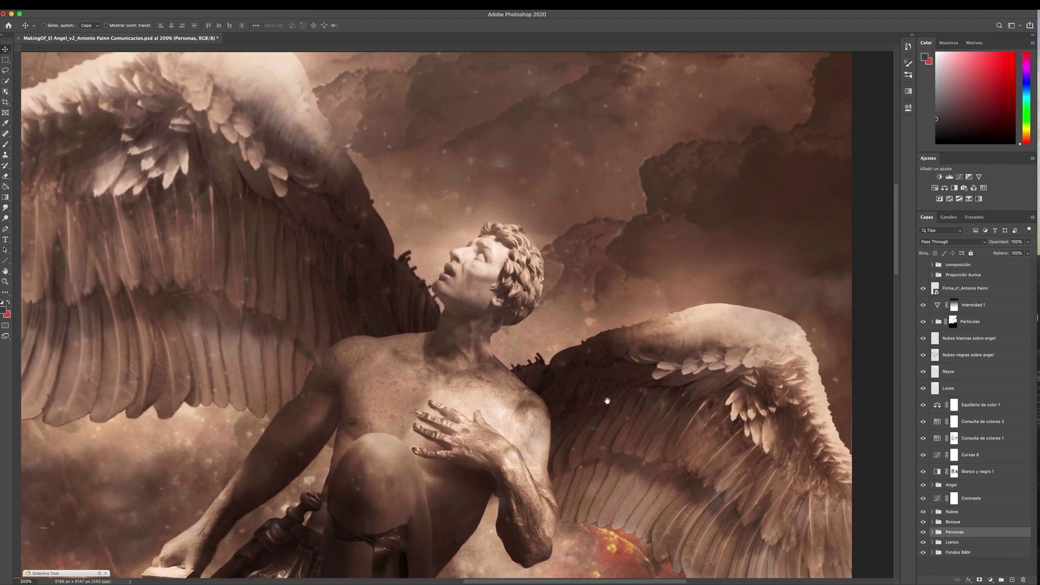
key(super+r)
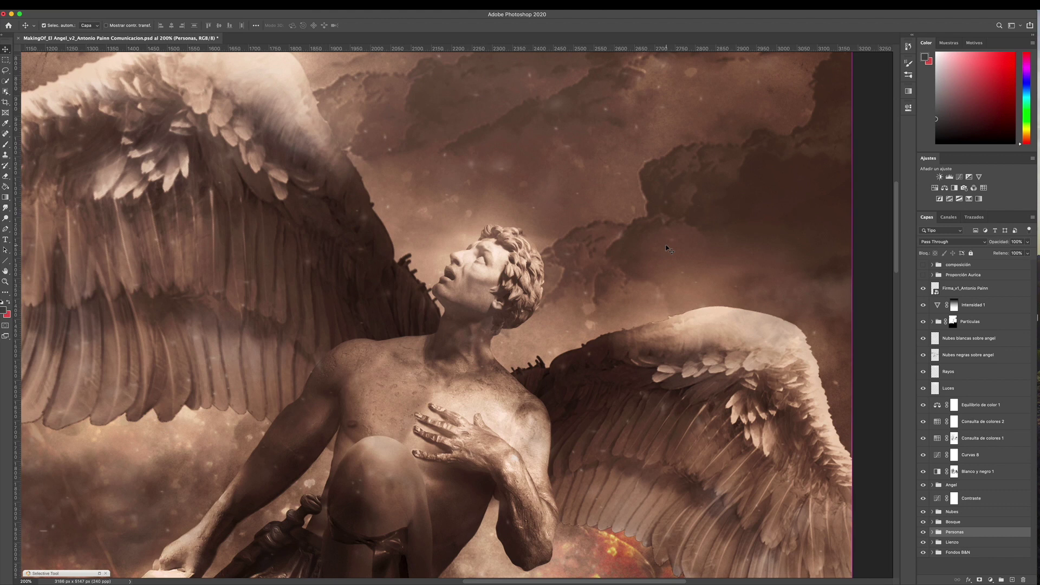
key(super+minus)
key(super+minus)
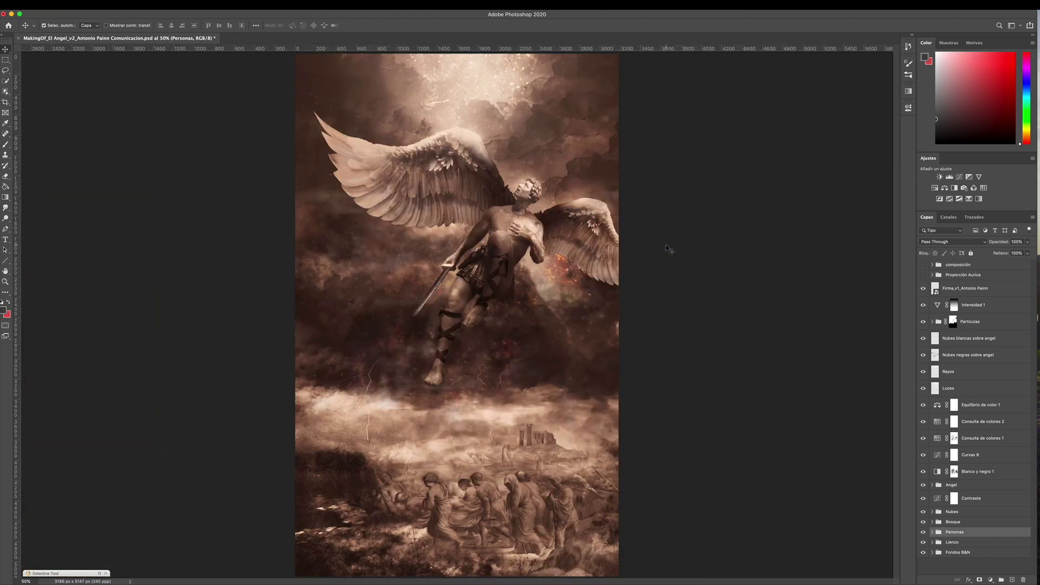